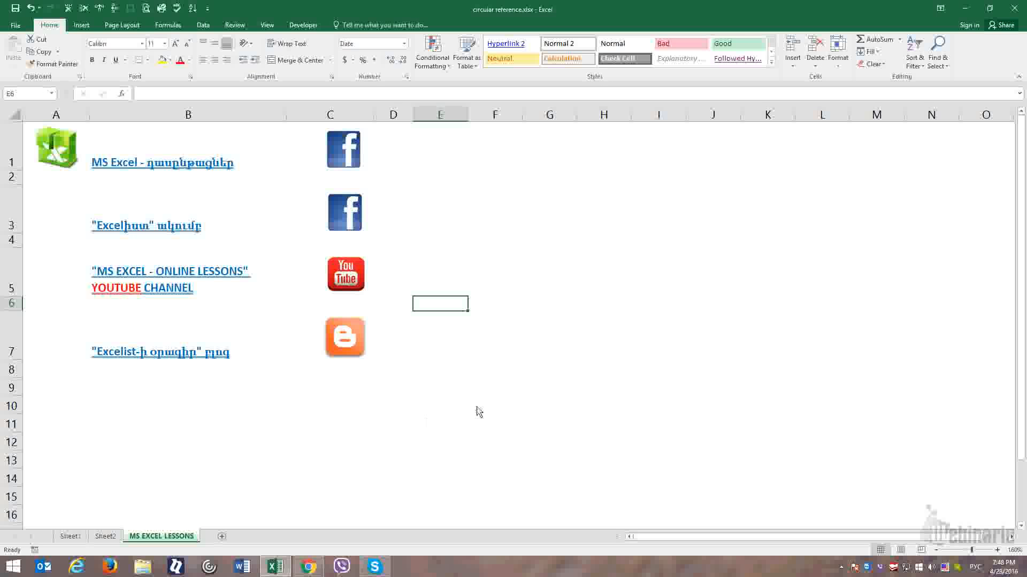
- On Sheet2, enter 4 in cell A1 and 5 in cell A2
left_click(488, 309)
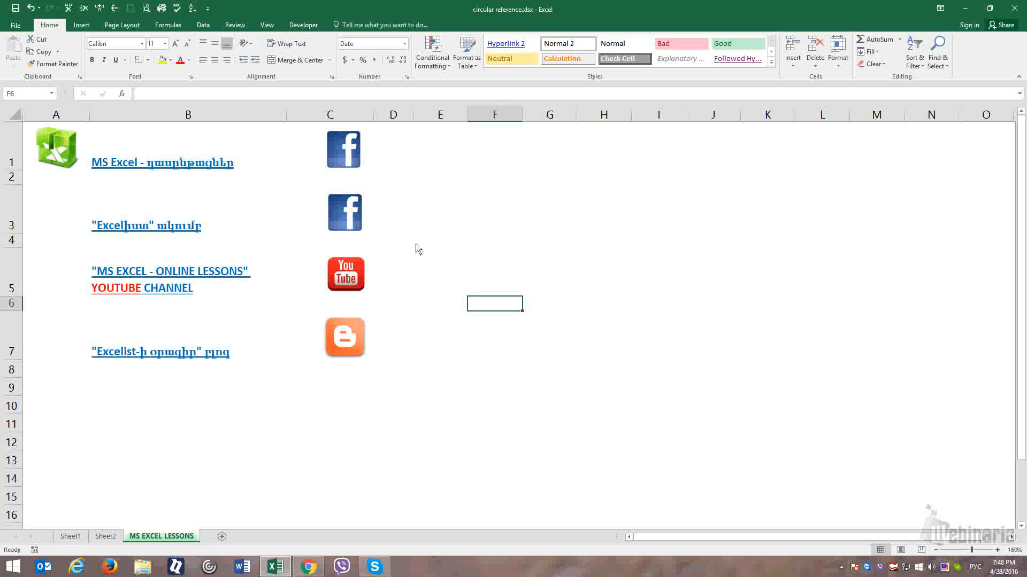
left_click(105, 536)
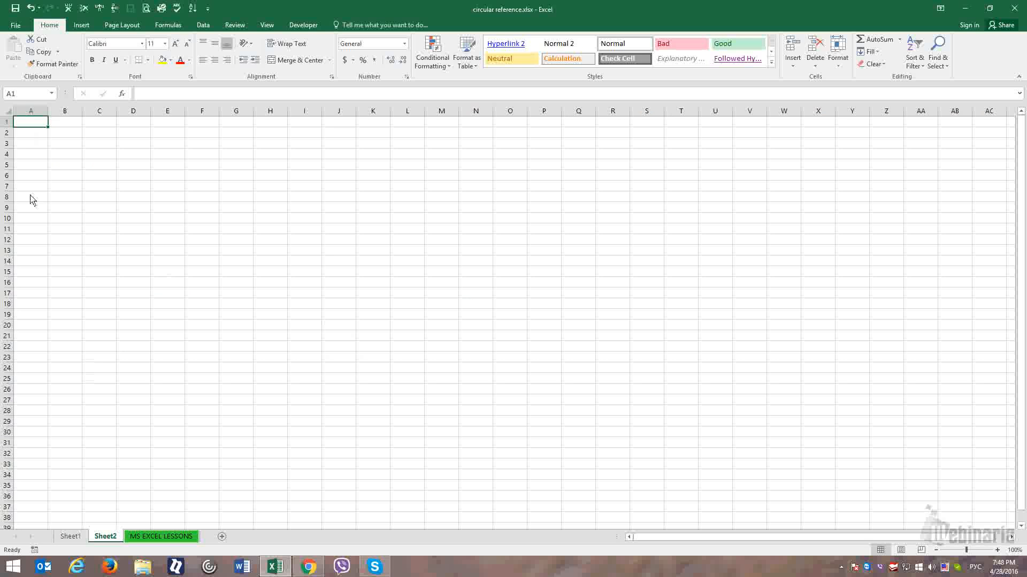
type("4")
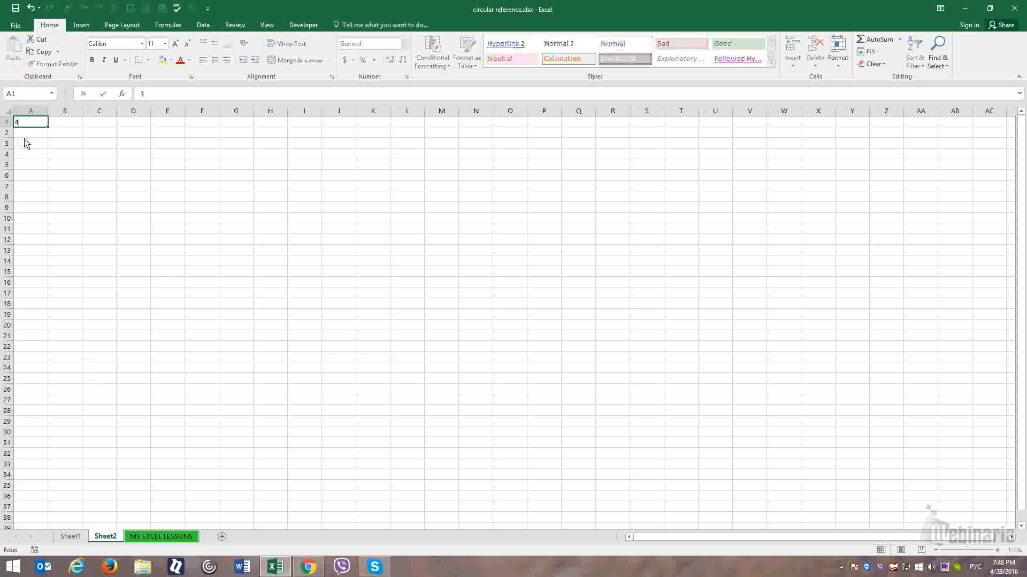
key("Return")
type("5")
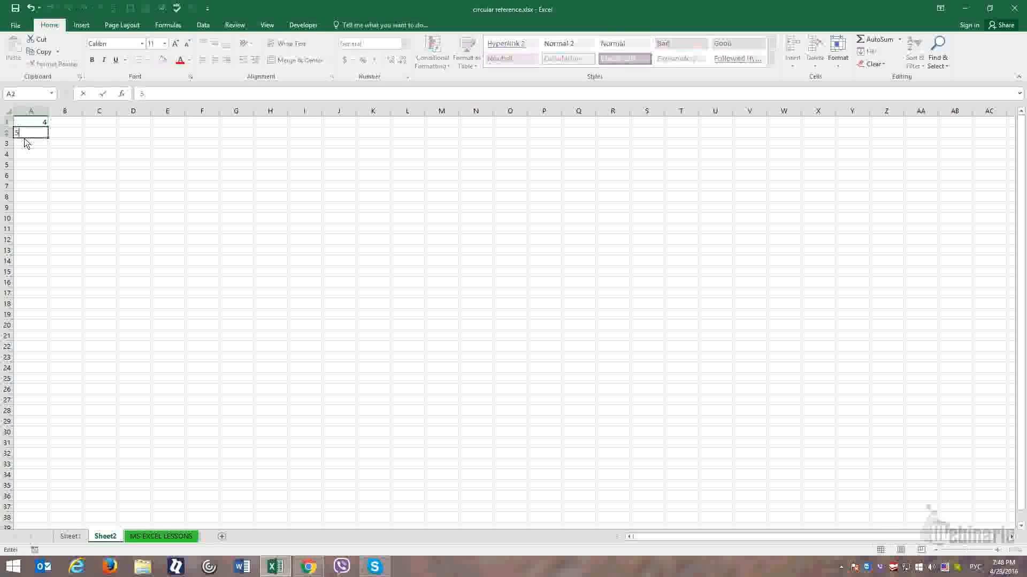
key("Return")
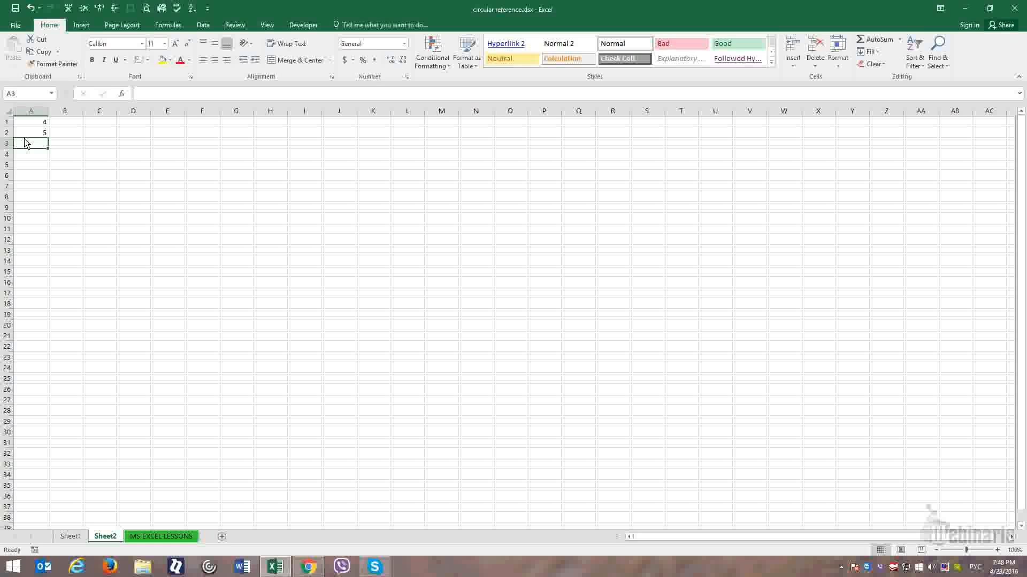
- Enter the self-referencing formula =A1+A2+A3 in cell A3 and dismiss the circular reference warning
type("=")
key("Up")
key("Up")
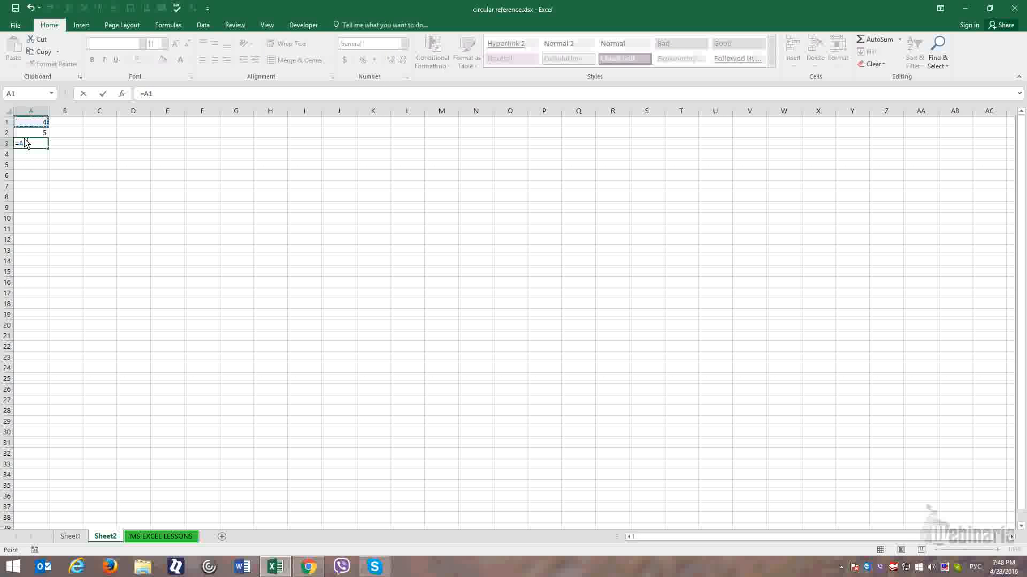
type("+")
key("Up")
type("+")
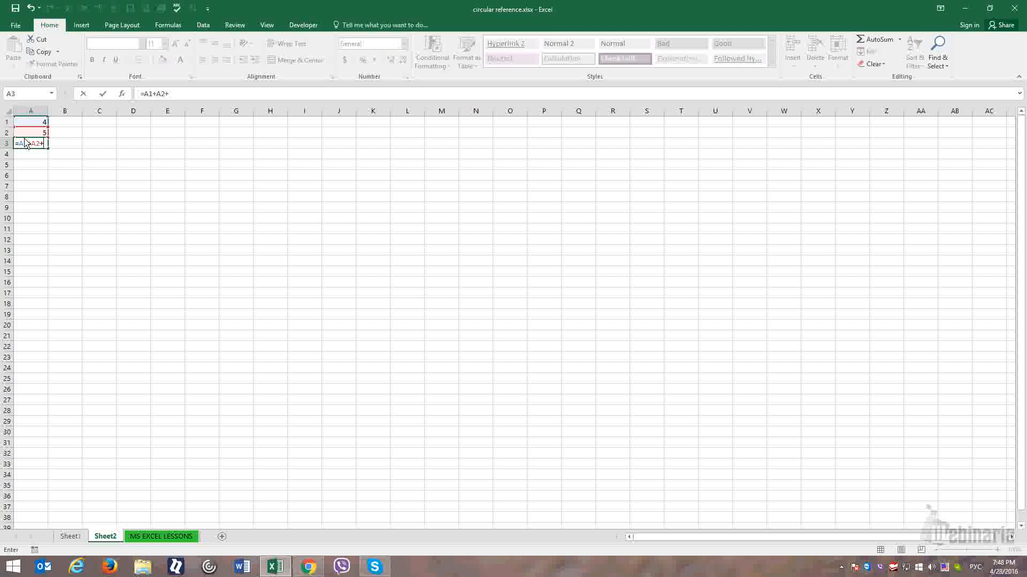
type("A3")
key("Return")
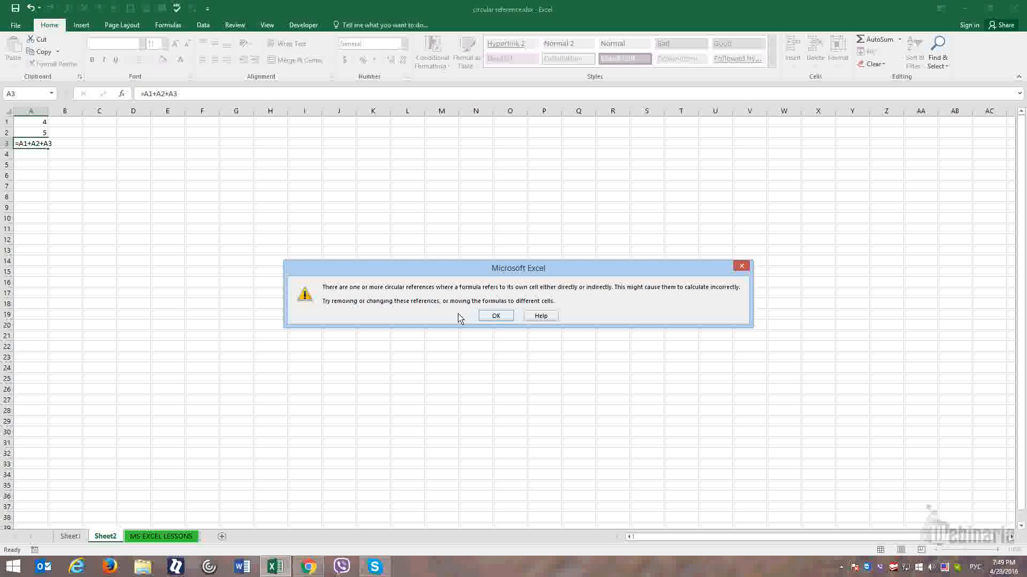
left_click(496, 316)
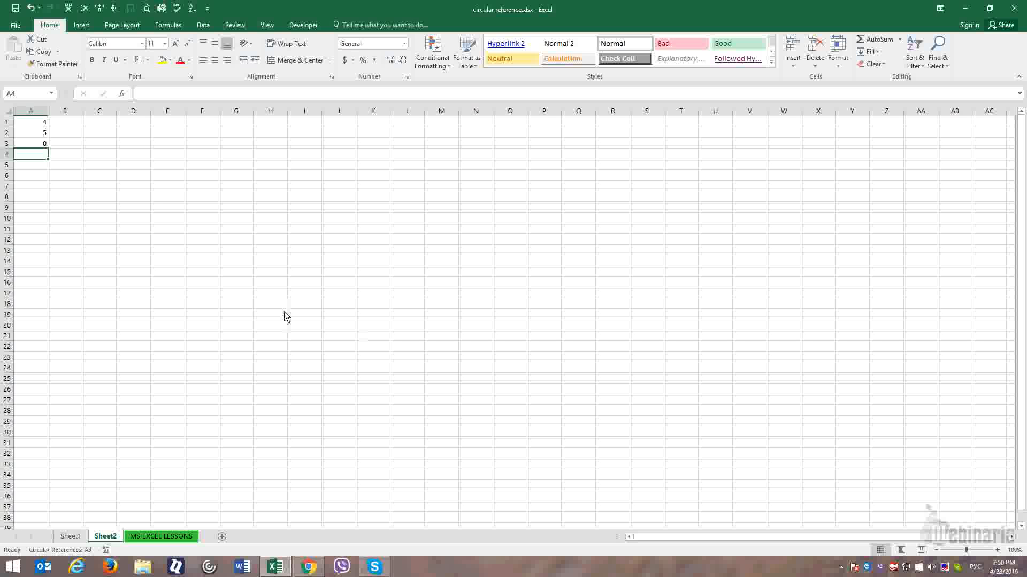
- Enable iterative calculation in the formula options, with 100 maximum iterations and a maximum change of 0.001
left_click(16, 25)
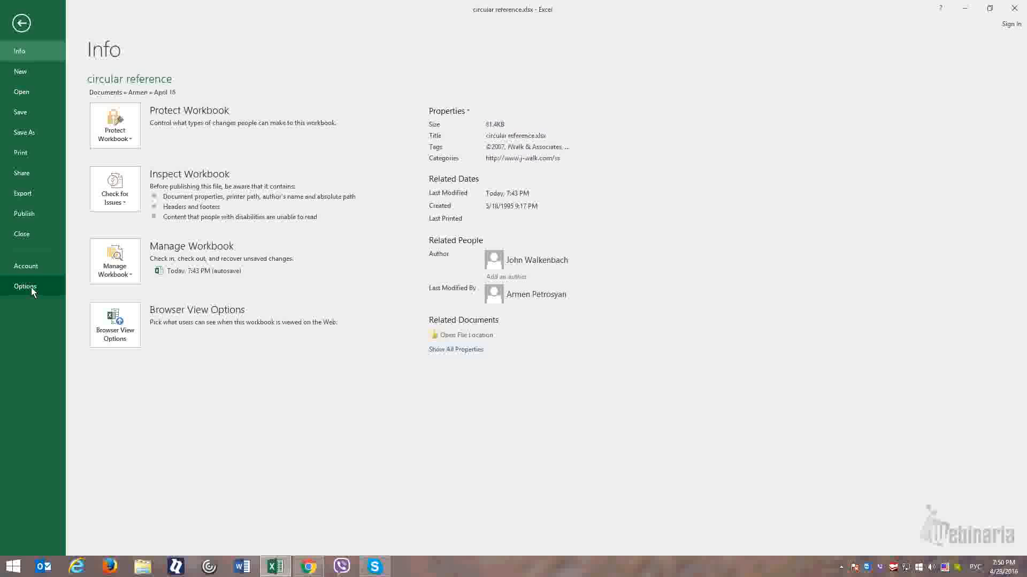
left_click(25, 286)
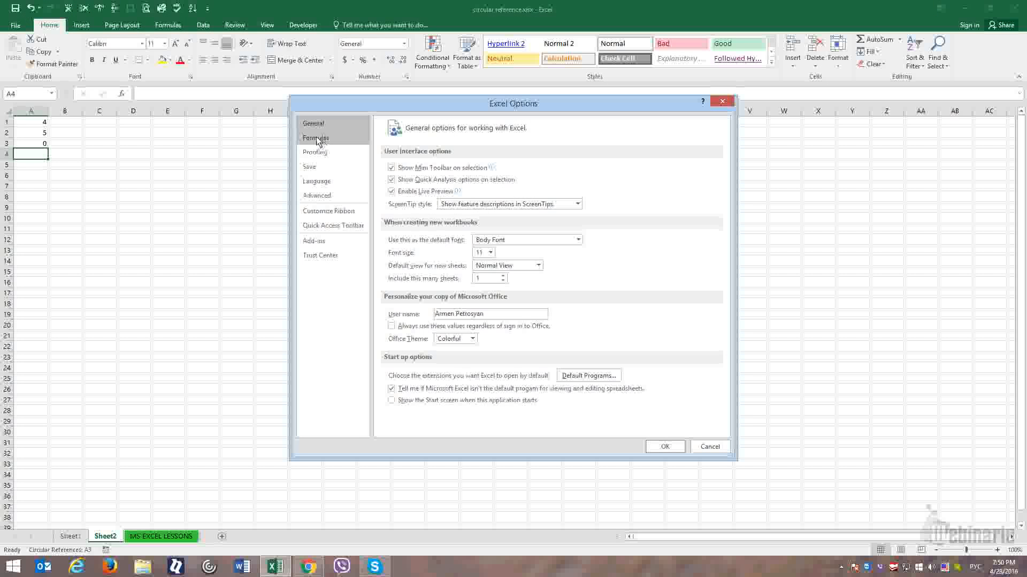
left_click(317, 139)
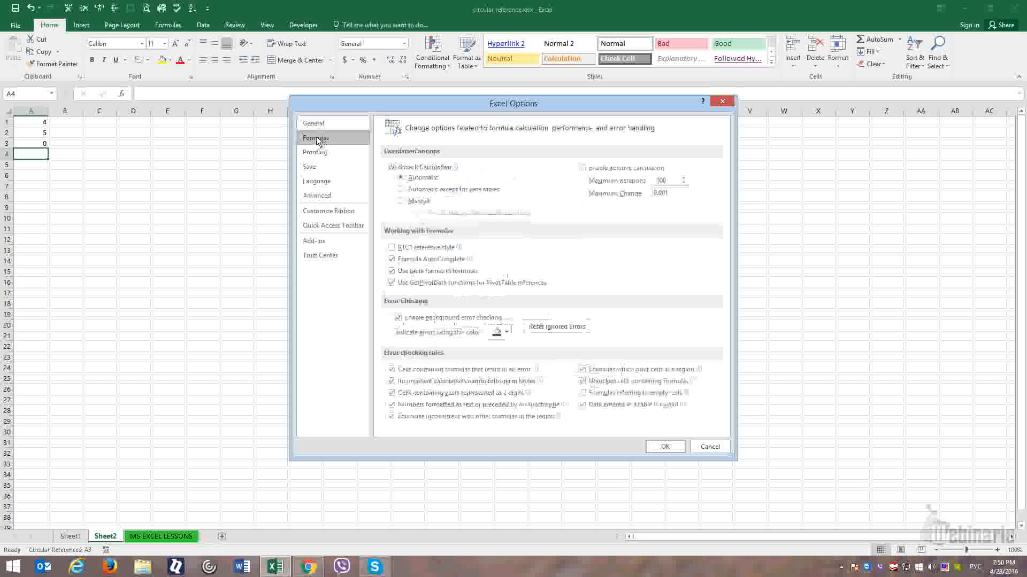
left_click(590, 171)
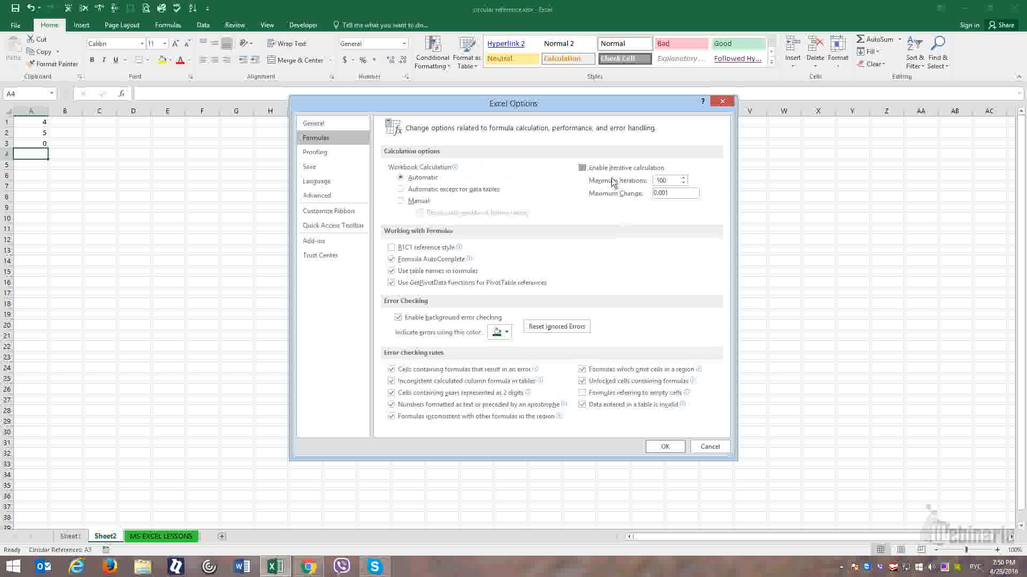
double_click(671, 182)
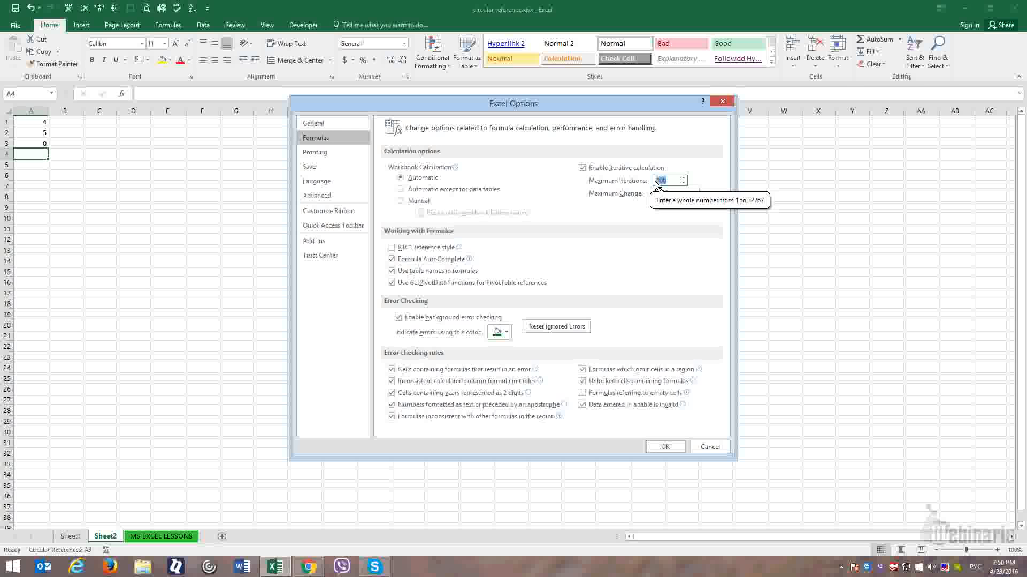
left_click(665, 195)
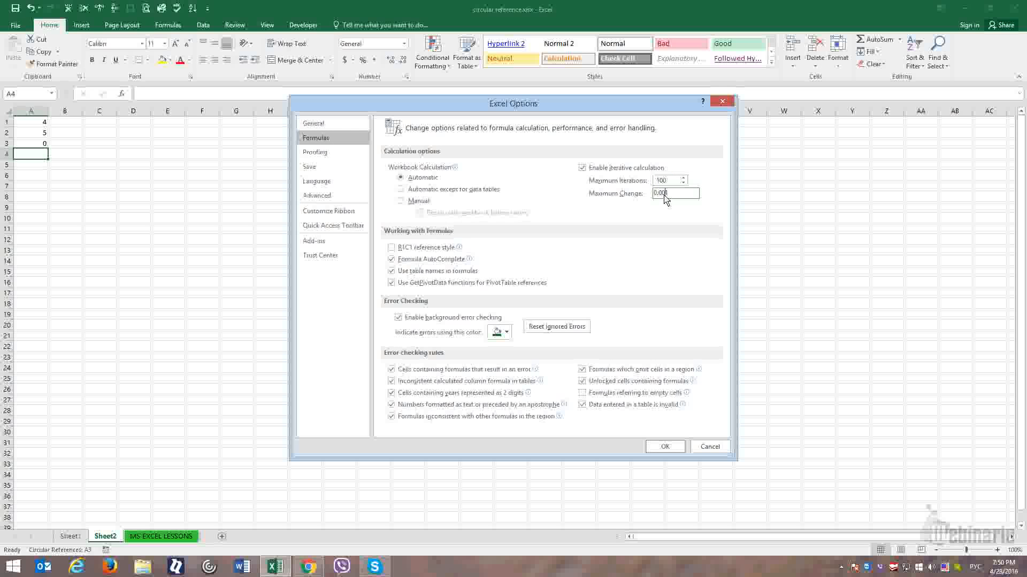
key("BackSpace")
type("1")
left_click(620, 171)
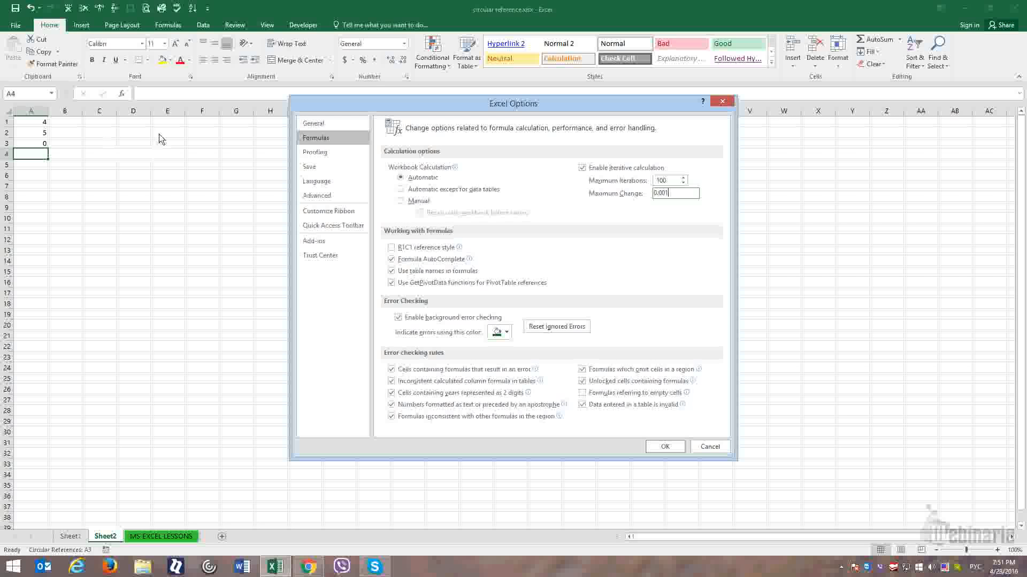
left_click(665, 447)
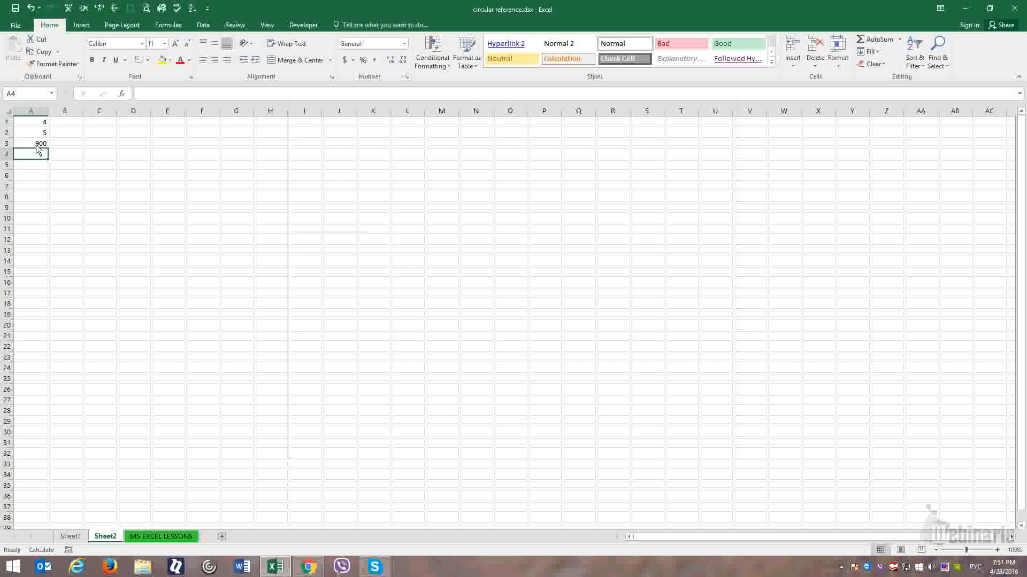
- Recalculate the workbook several times with the circular formula cell A3 selected
left_click(36, 146)
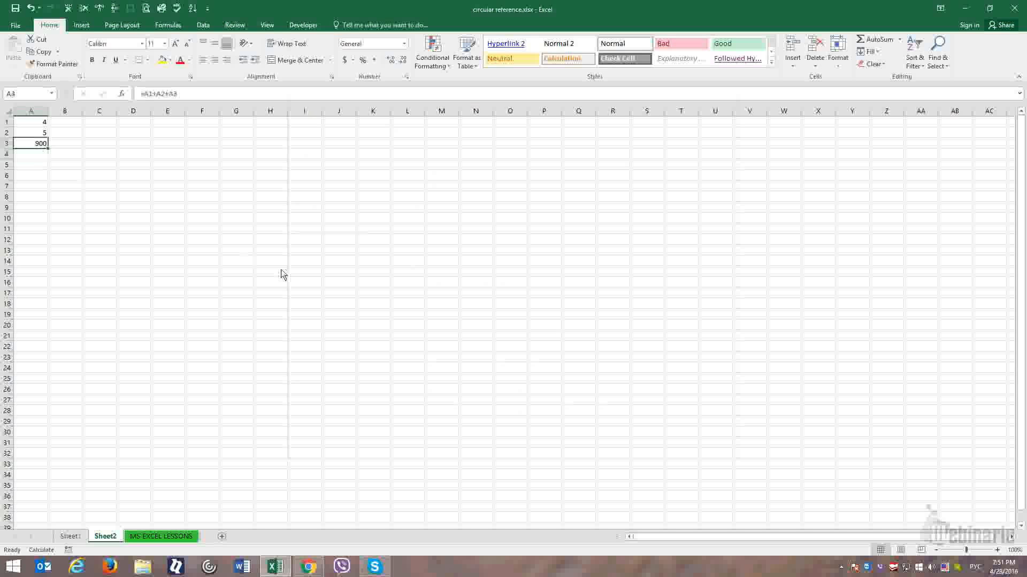
key("F9")
key("F9")
key("F9")
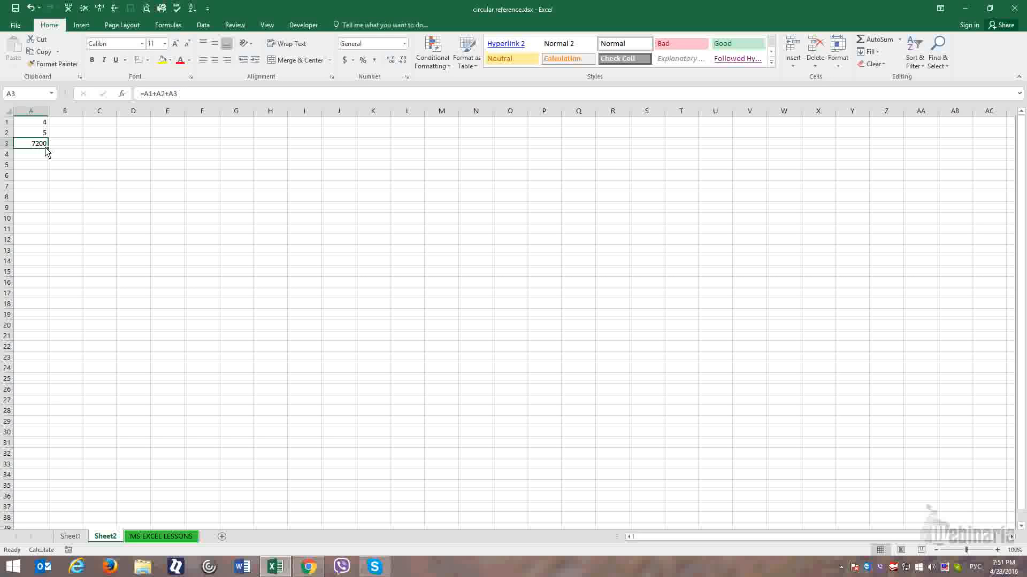
- On Sheet1, enter 600000 as Gross Income in B1 and 400000 as Expenses in B2
left_click(70, 536)
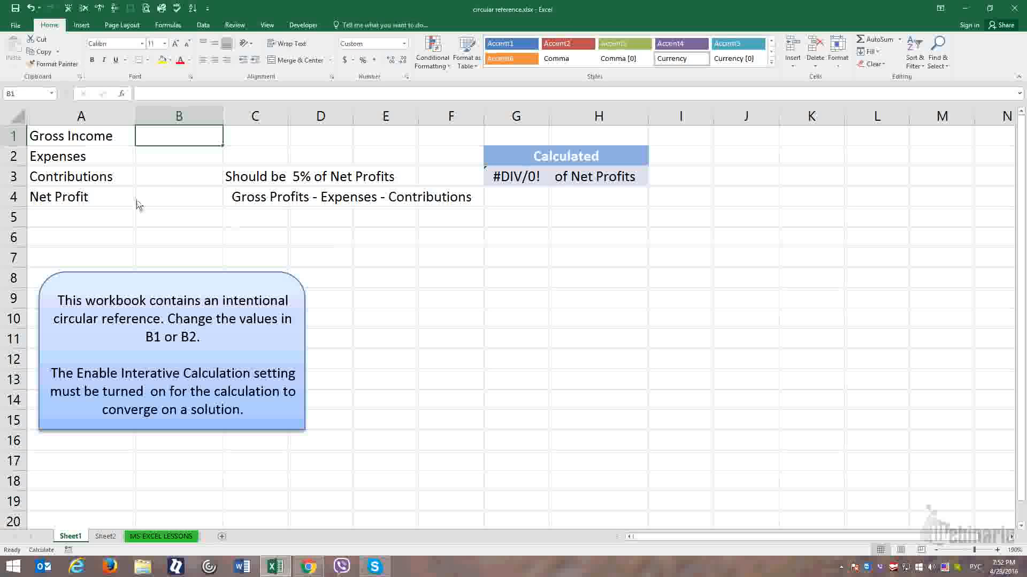
left_click(104, 179)
left_click(172, 182)
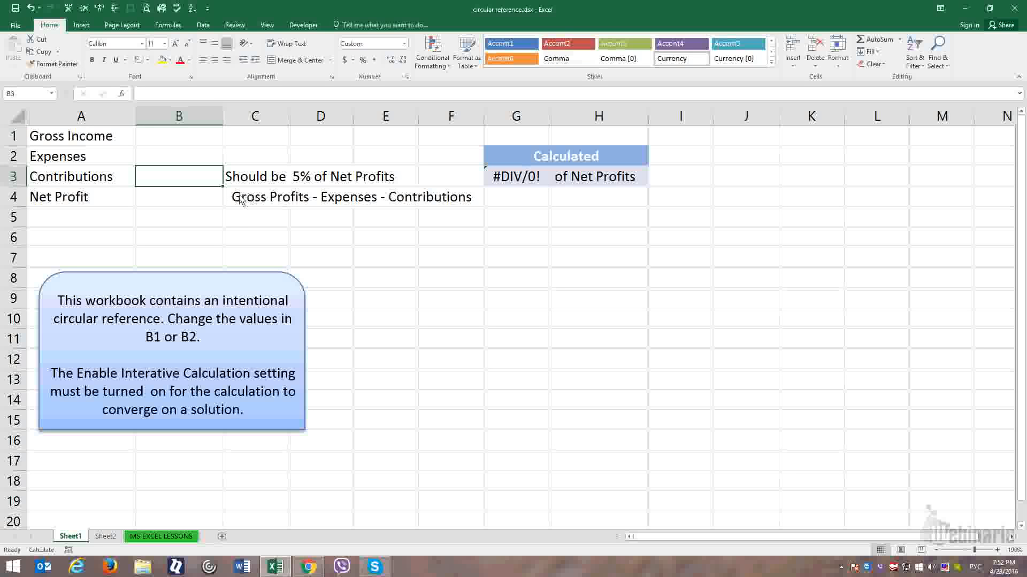
left_click(127, 199)
left_click(171, 201)
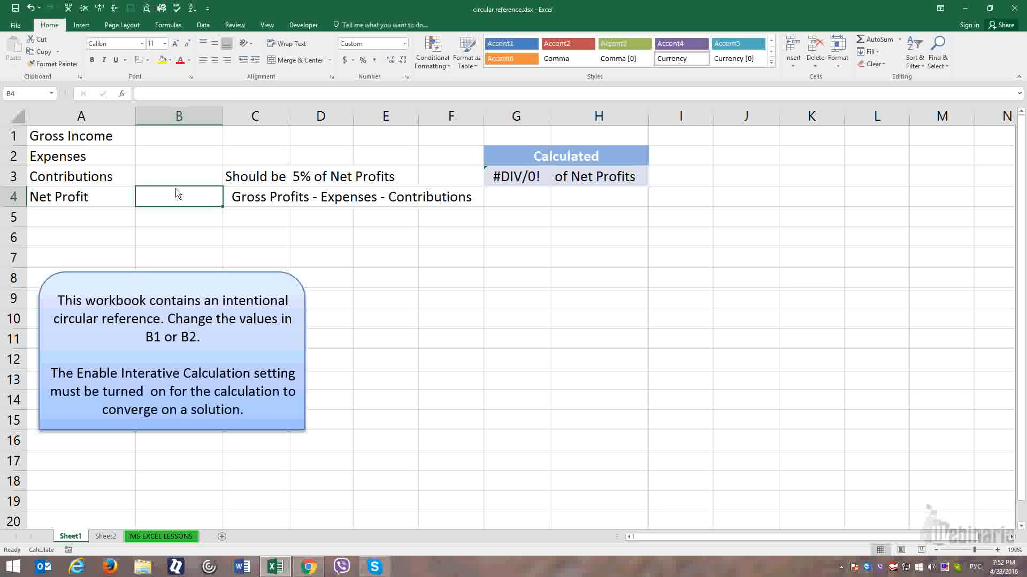
left_click(167, 141)
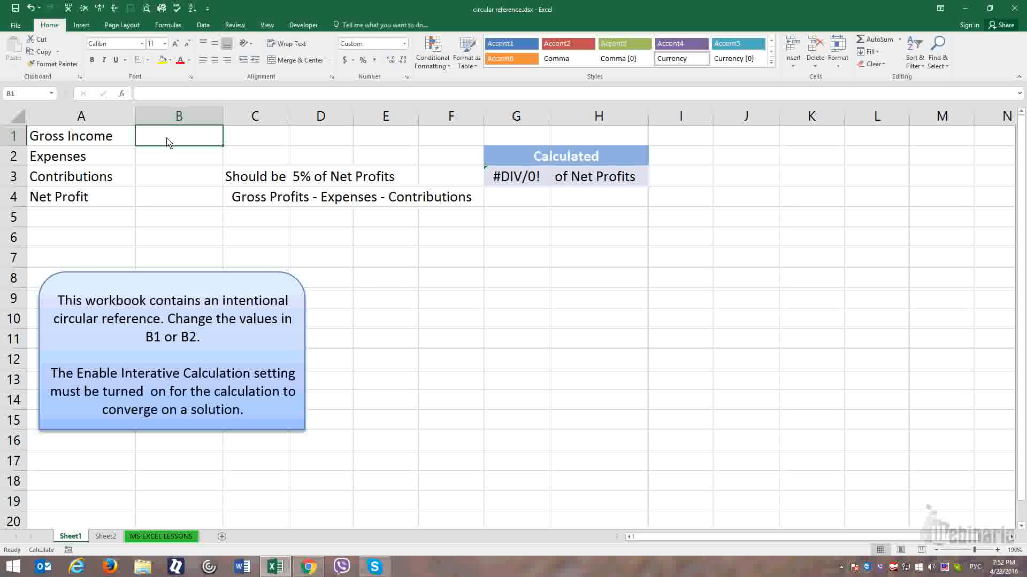
type("600000")
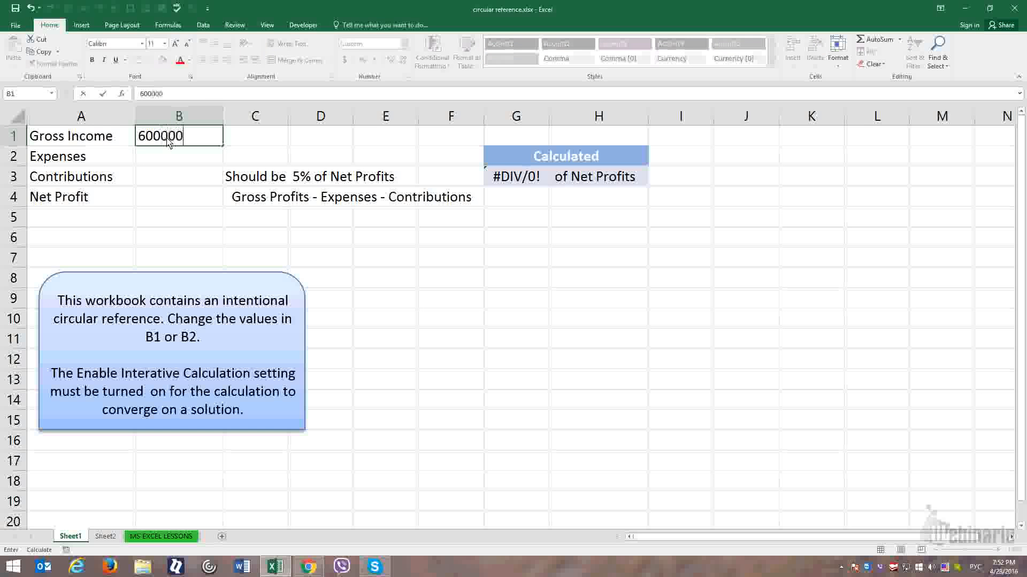
key("Return")
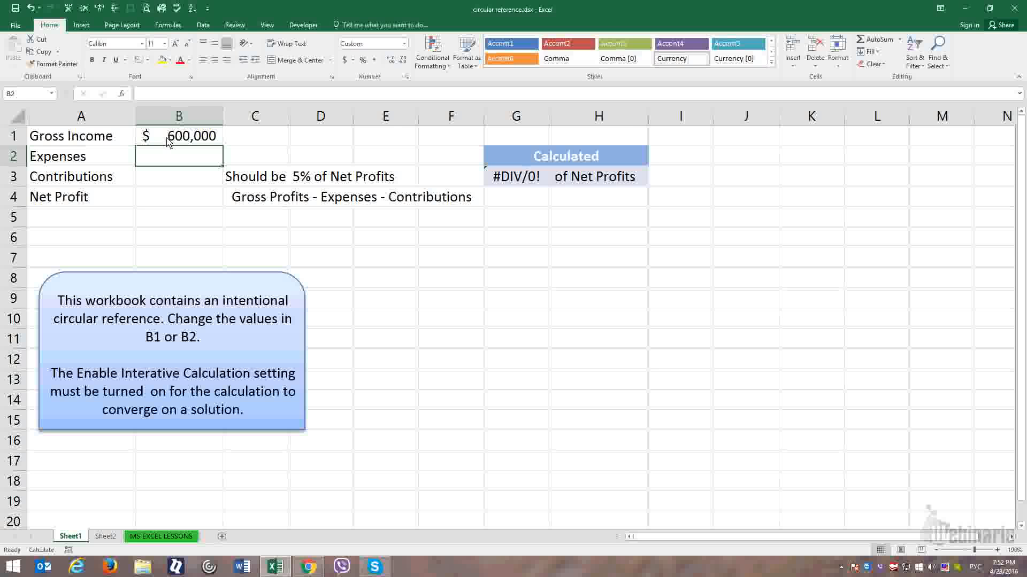
type("400000")
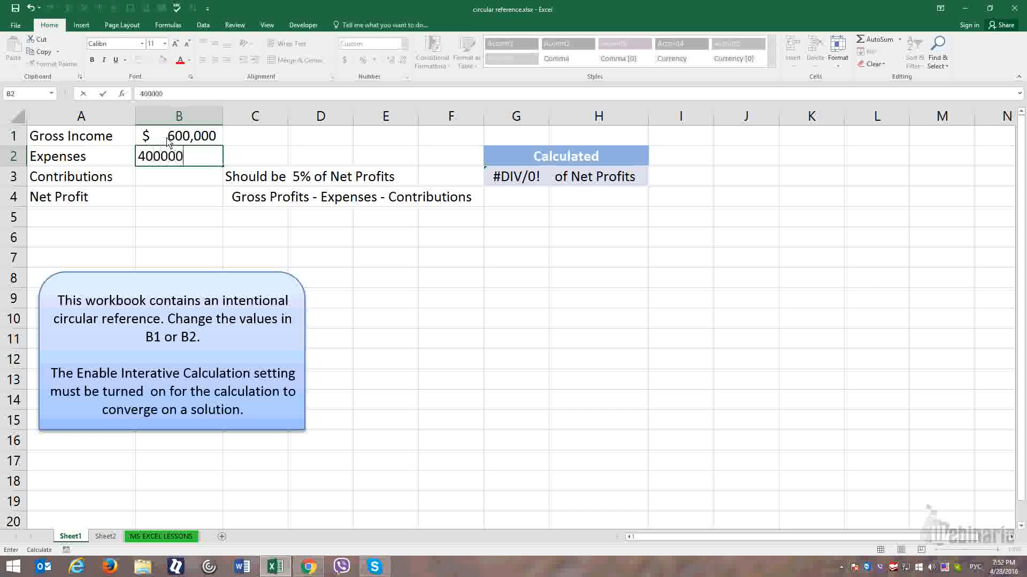
key("Return")
key("Return")
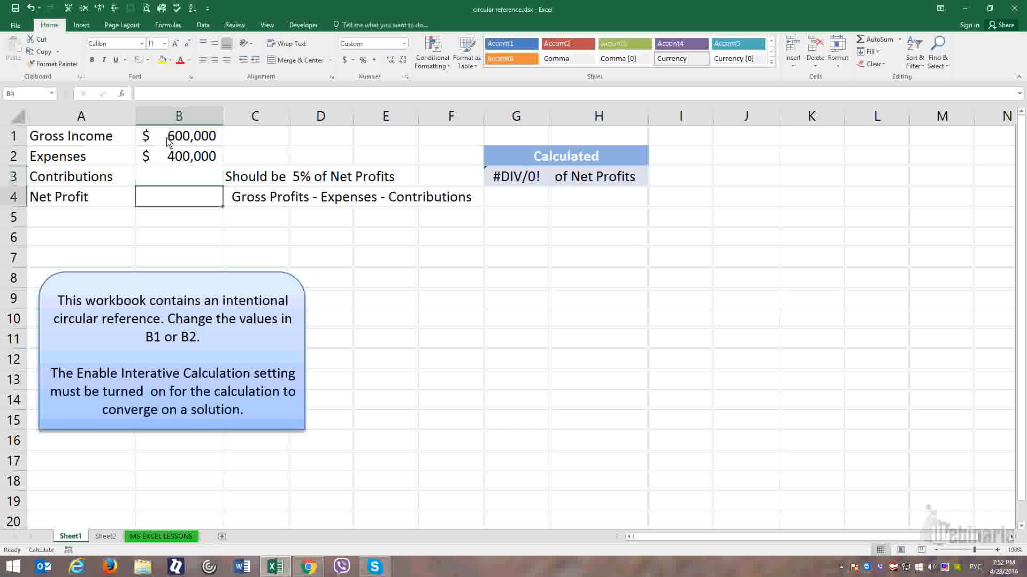
- Enter the Net Profit formula =B1-B2 in cell B4, subtracting Expenses from Gross Income
type("=")
left_click(168, 140)
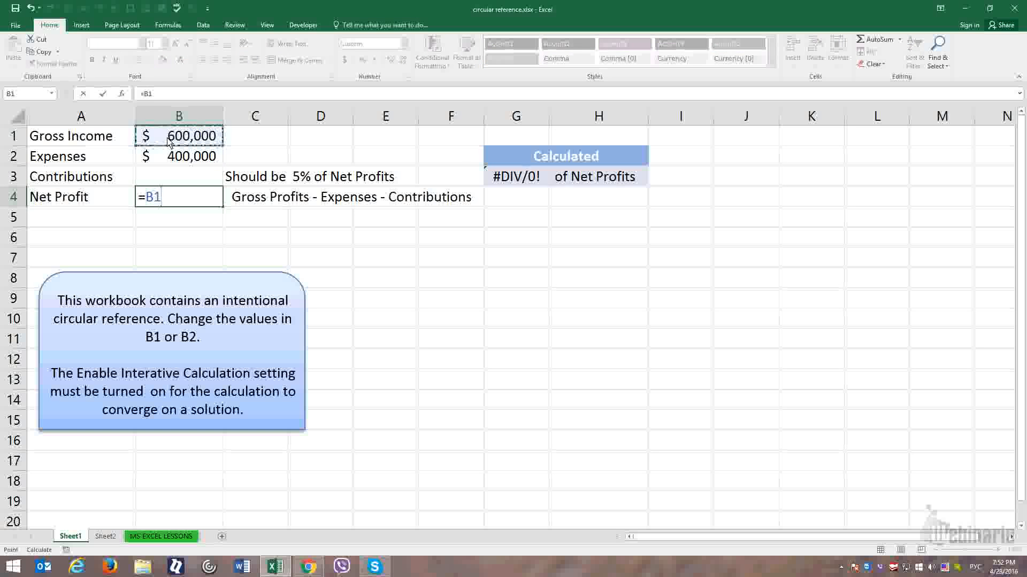
type("-")
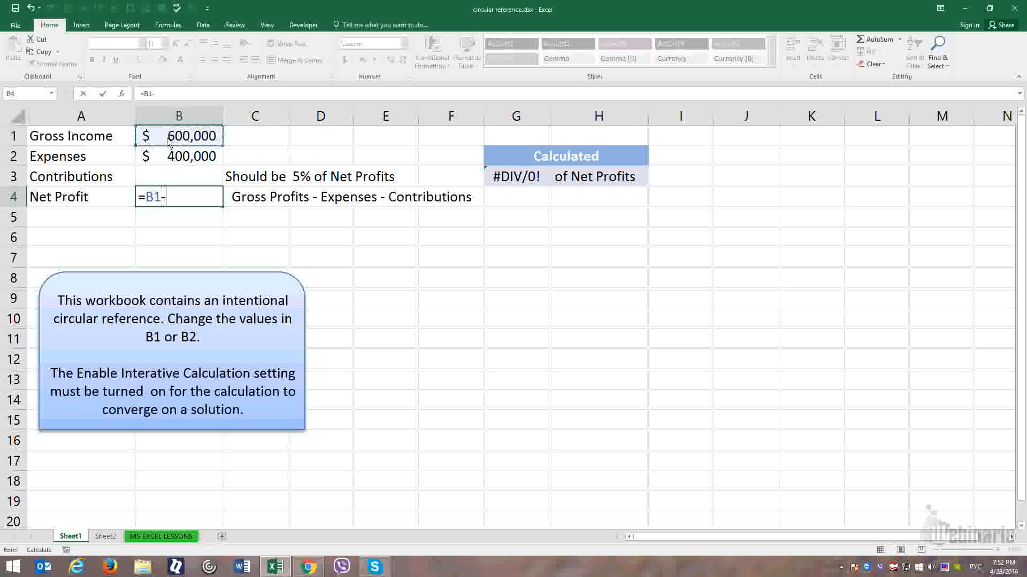
key("Up")
key("Up")
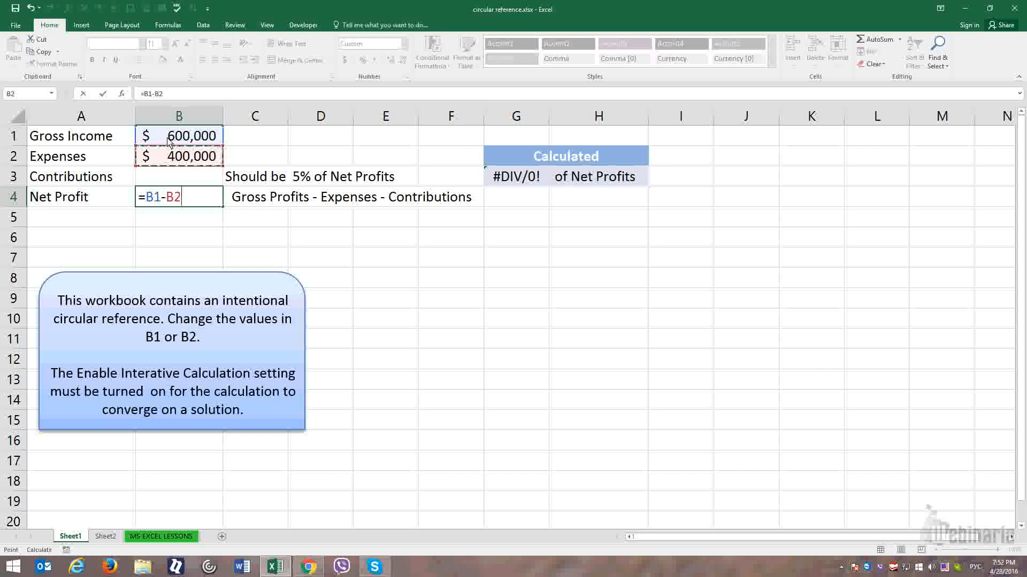
key("Return")
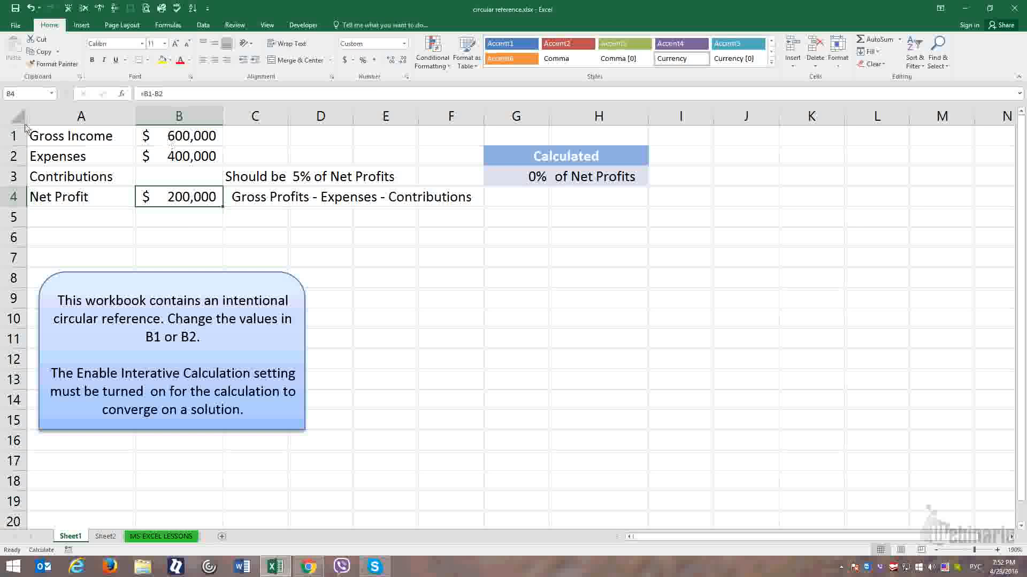
- Select the Contributions cell B3, turn off iterative calculation in the formula options, and dismiss the circular reference warning
left_click(155, 180)
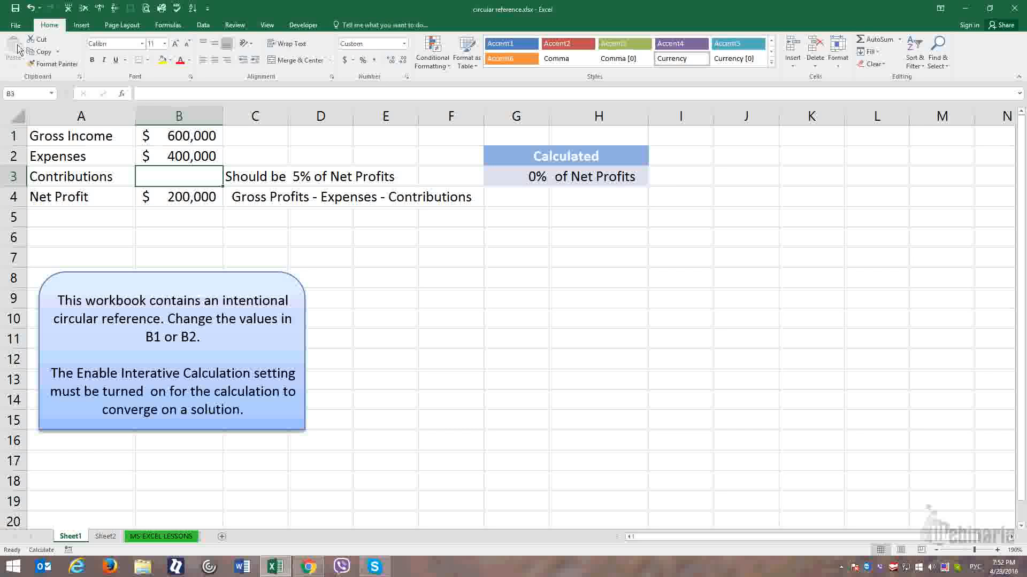
left_click(15, 26)
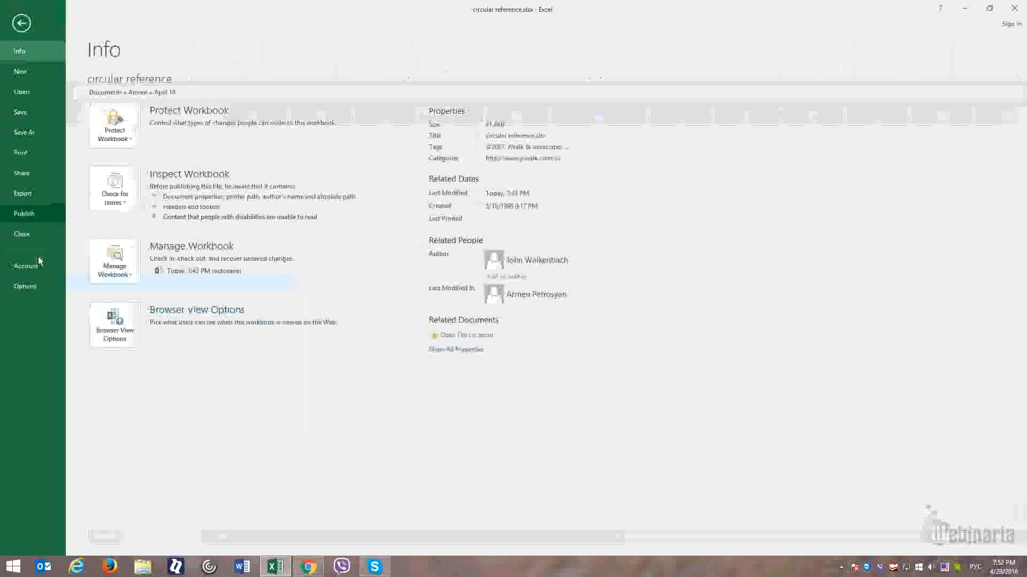
left_click(17, 287)
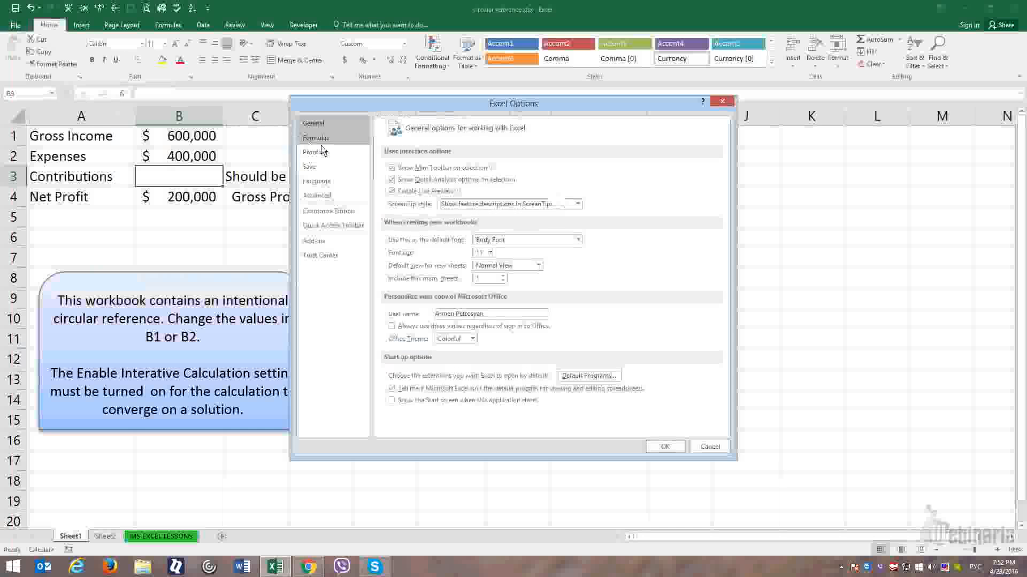
left_click(315, 137)
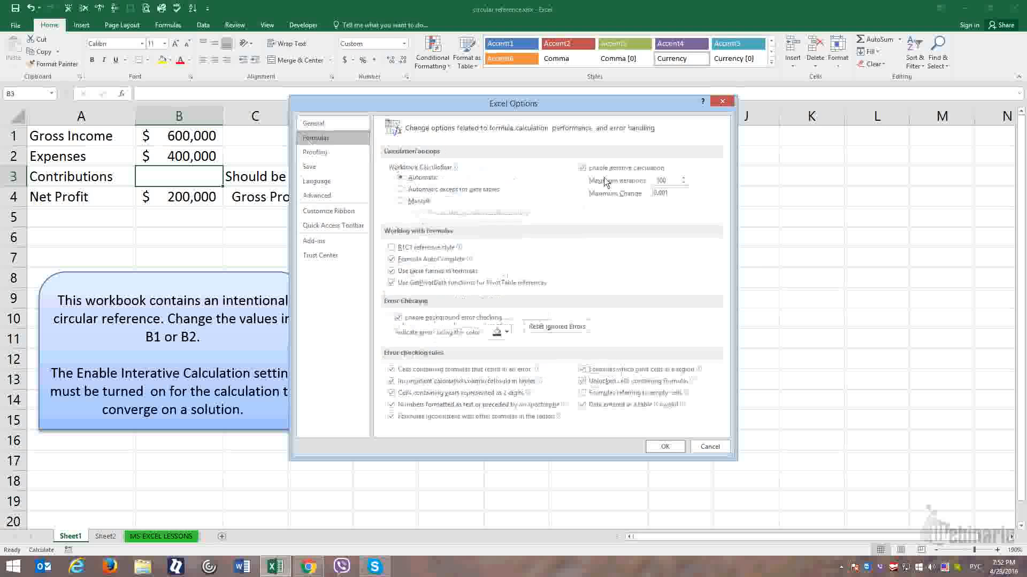
left_click(582, 168)
left_click(665, 447)
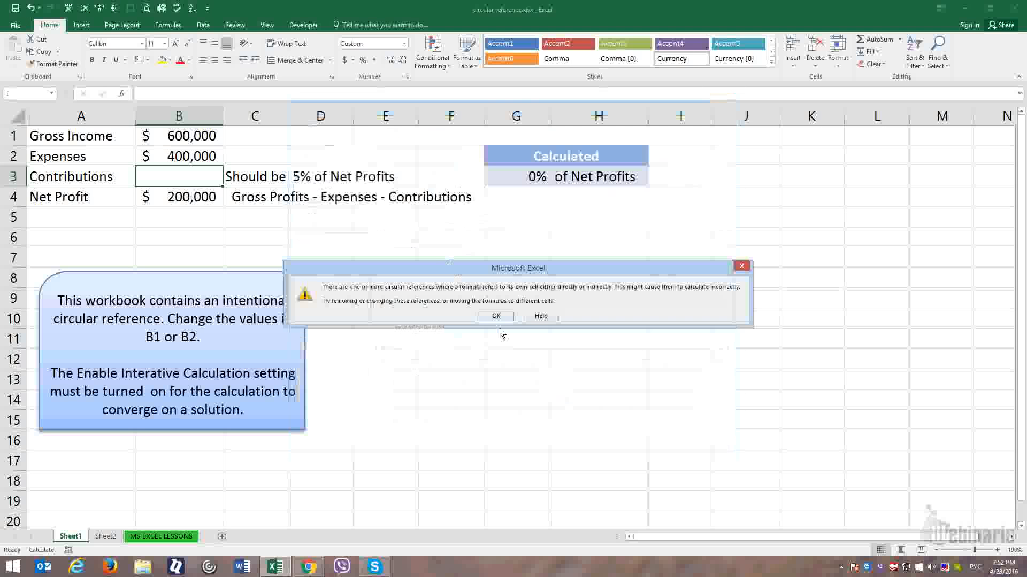
left_click(495, 316)
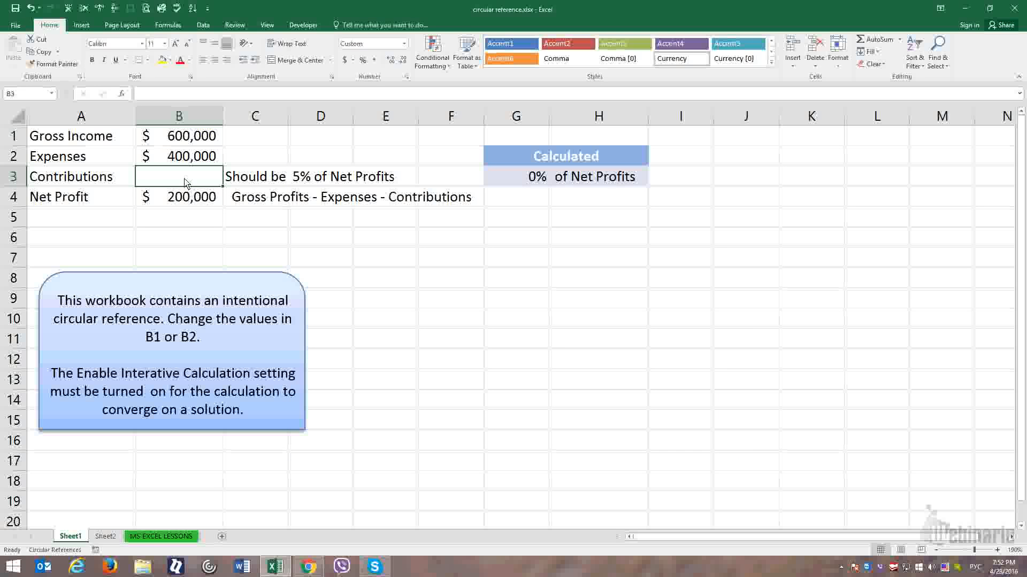
- Enter the formula =B4*5% in the Contributions cell B3 to calculate 5% of Net Profit
type("=")
key("Down")
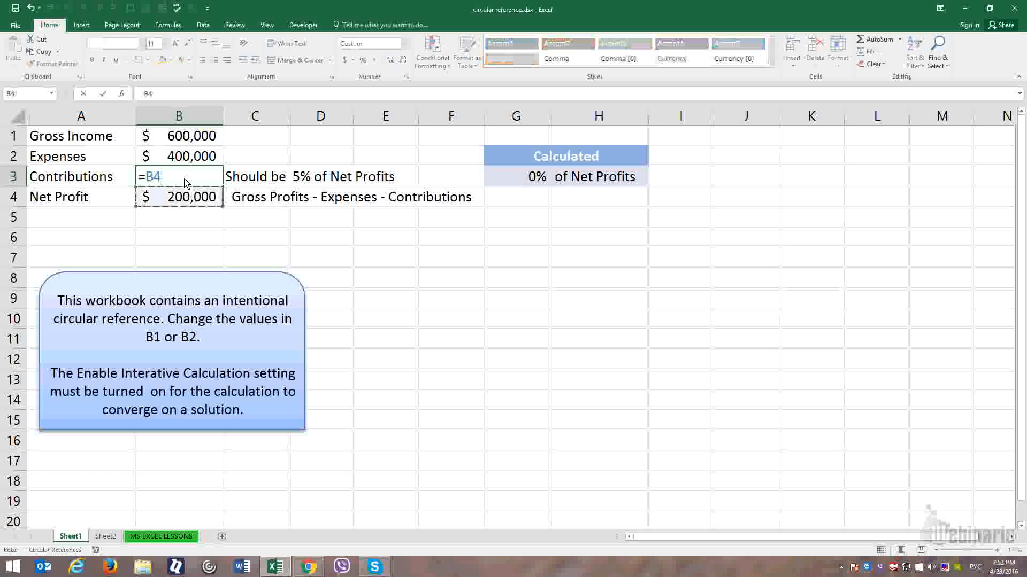
type("*")
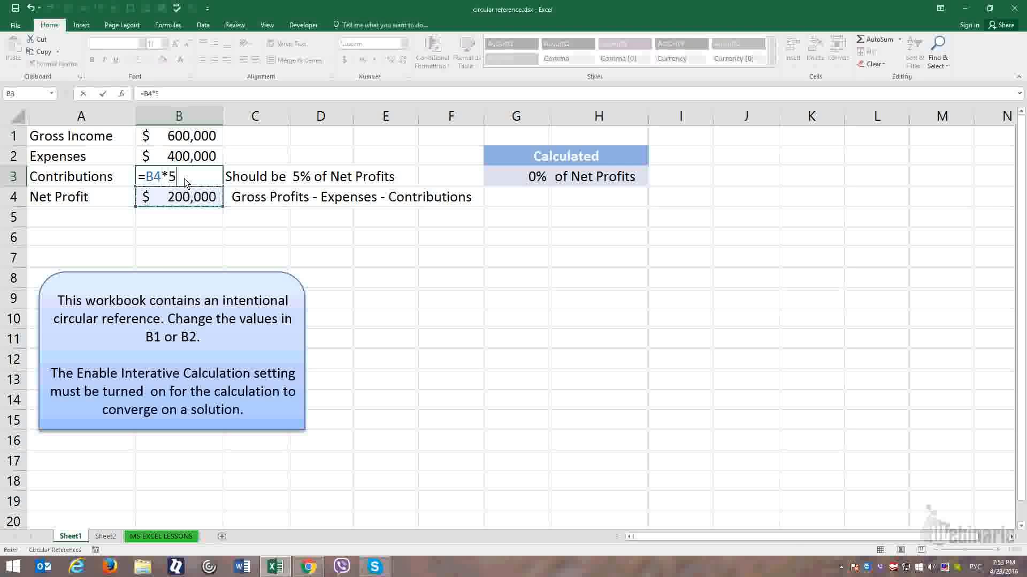
type("5%")
key("Return")
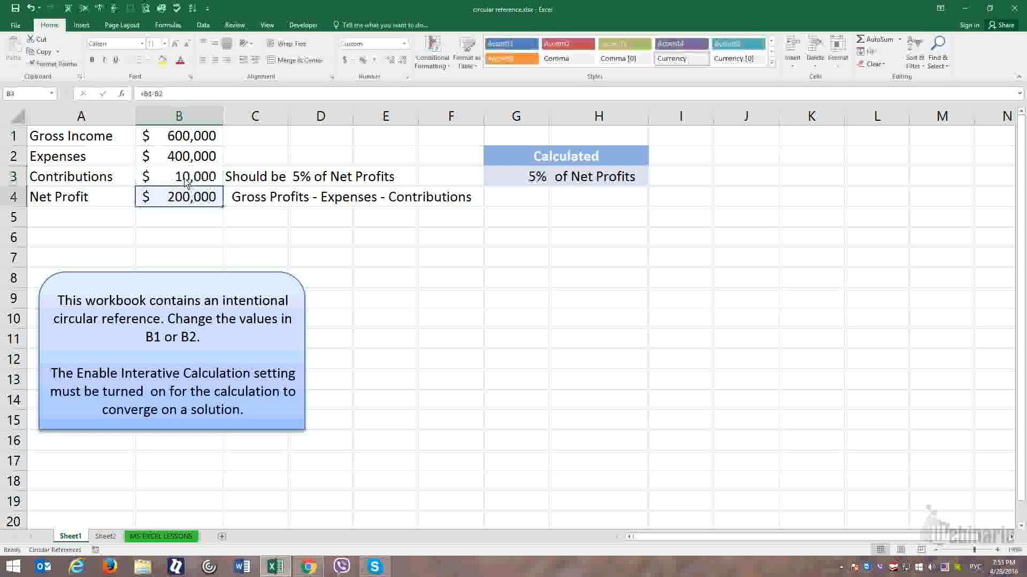
- Examine the Contributions formula in B3, the percentage check formula in G3 and the Net Profit formula in B4
left_click(185, 182)
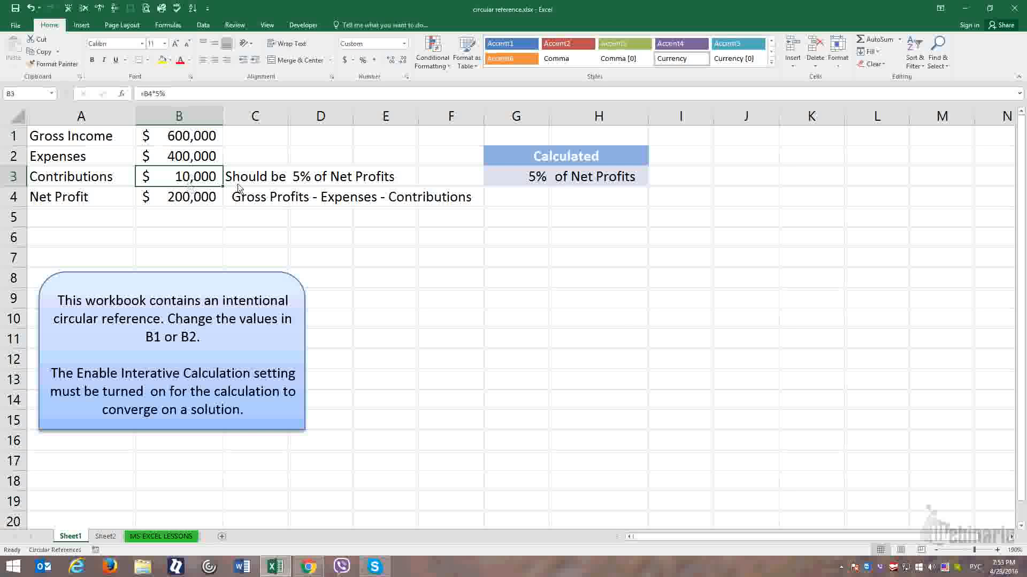
left_click(532, 178)
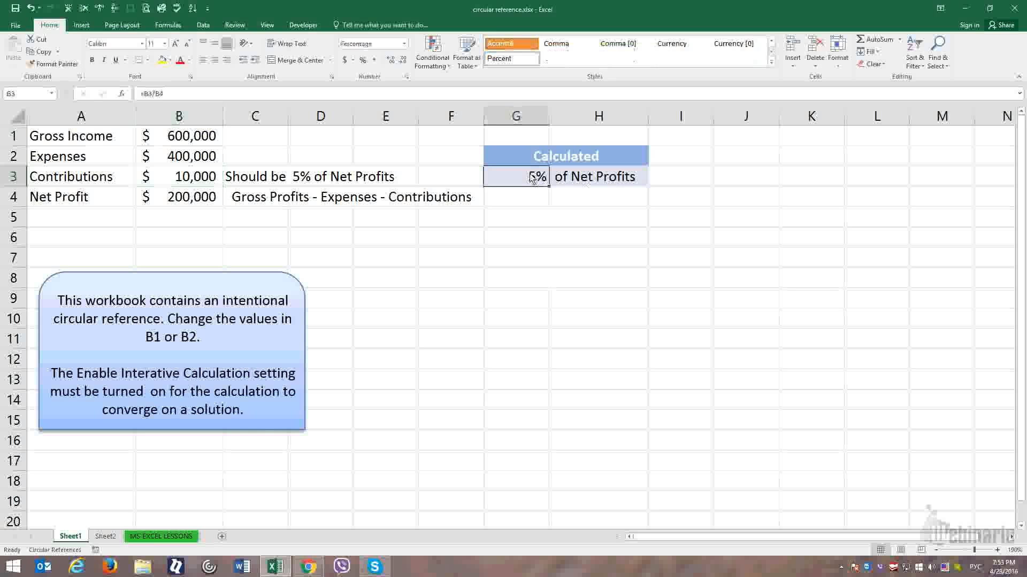
double_click(532, 178)
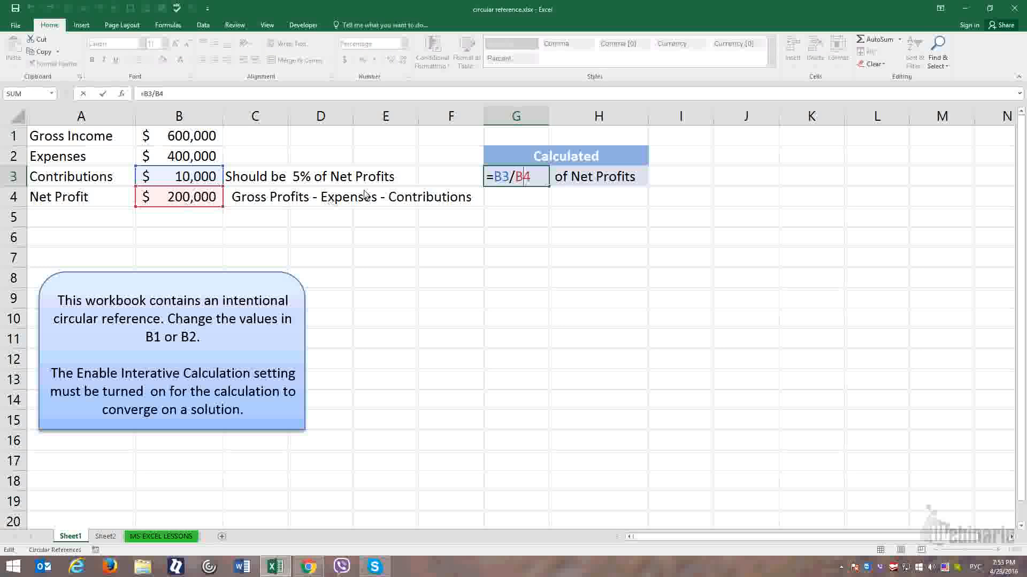
key("Return")
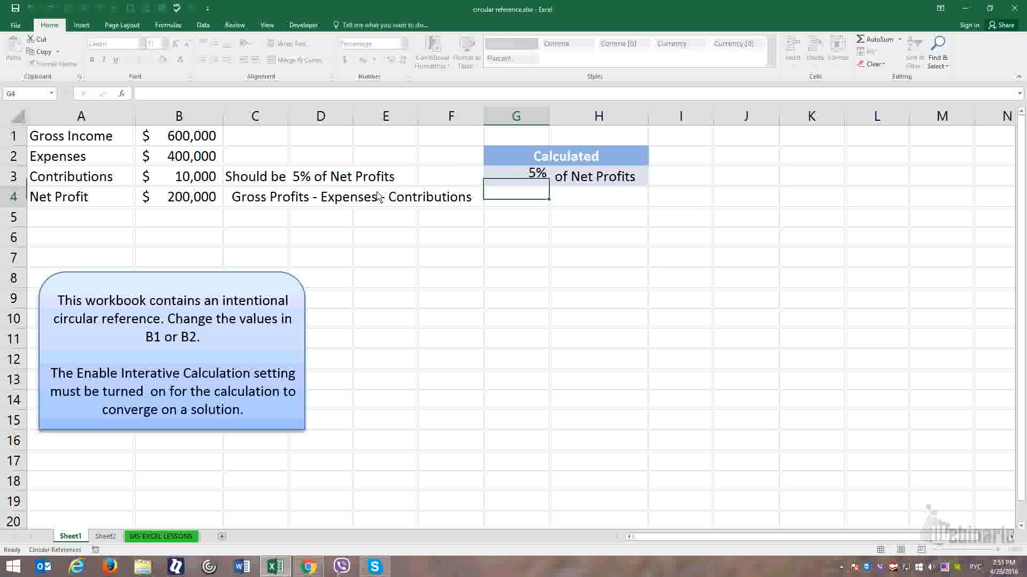
key("Up")
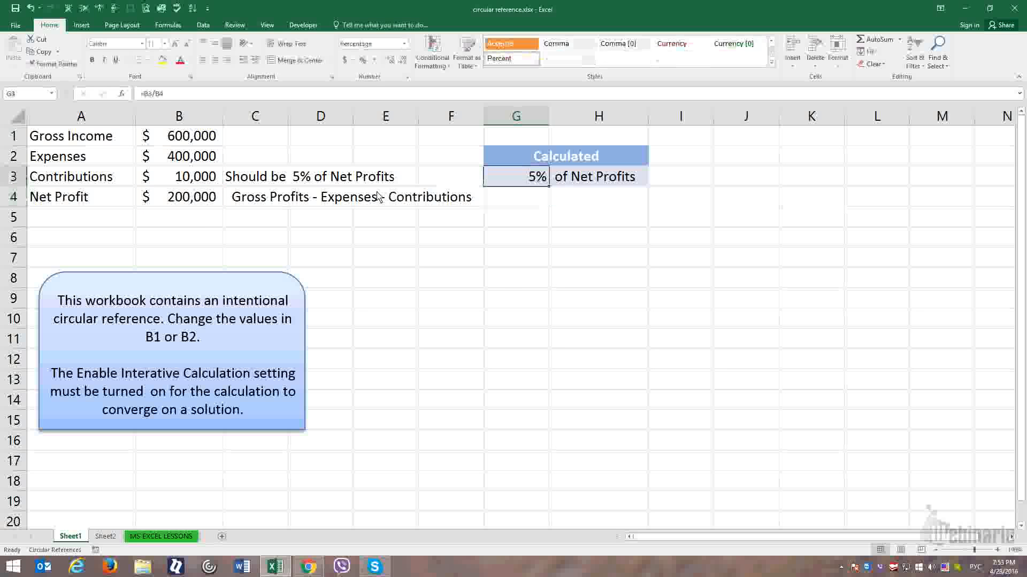
left_click(196, 184)
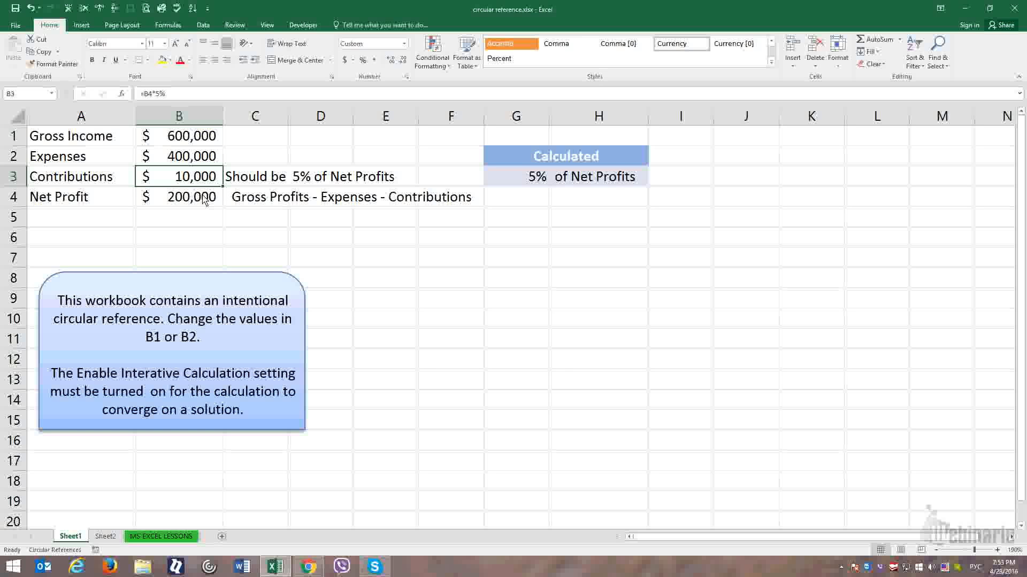
left_click(182, 202)
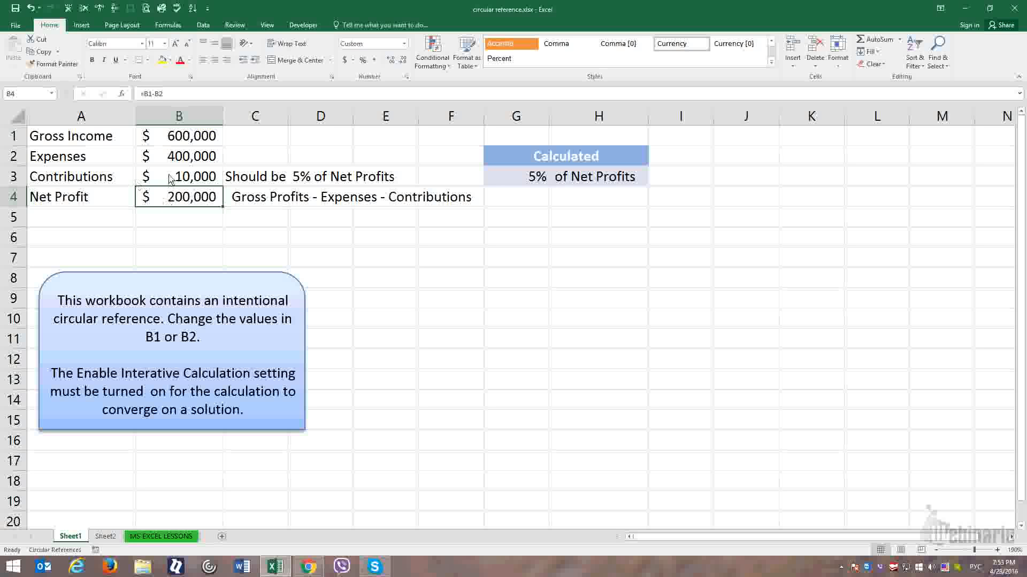
left_click(170, 178)
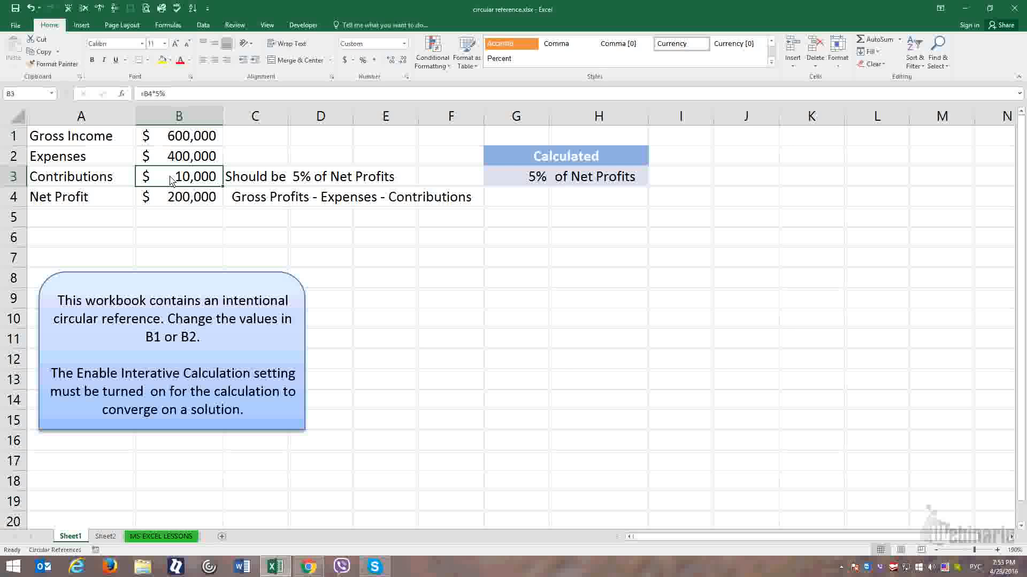
- Extend the Net Profit formula in B4 to =B1-B2-B3 so that it also subtracts Contributions
left_click(172, 202)
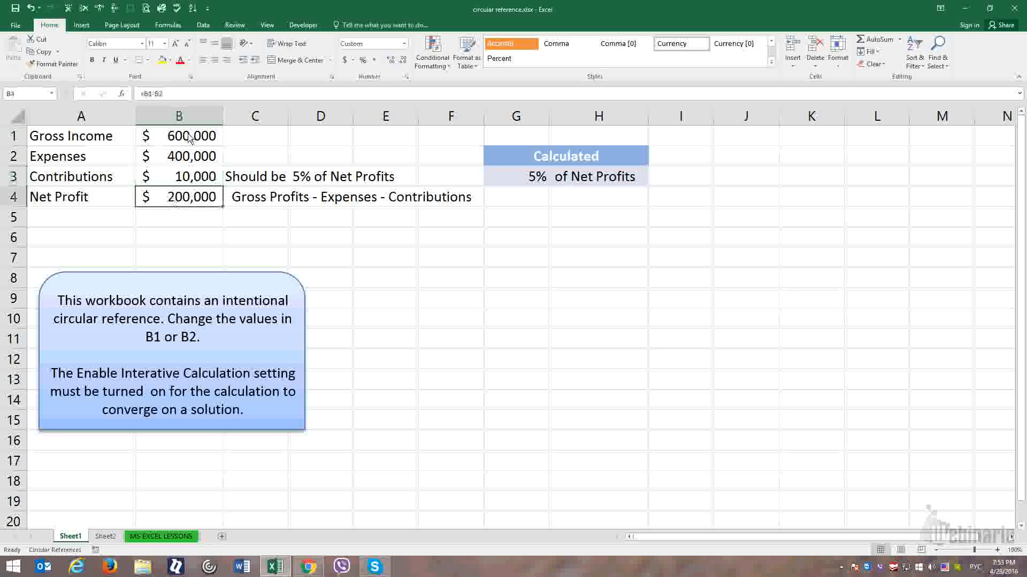
left_click(170, 94)
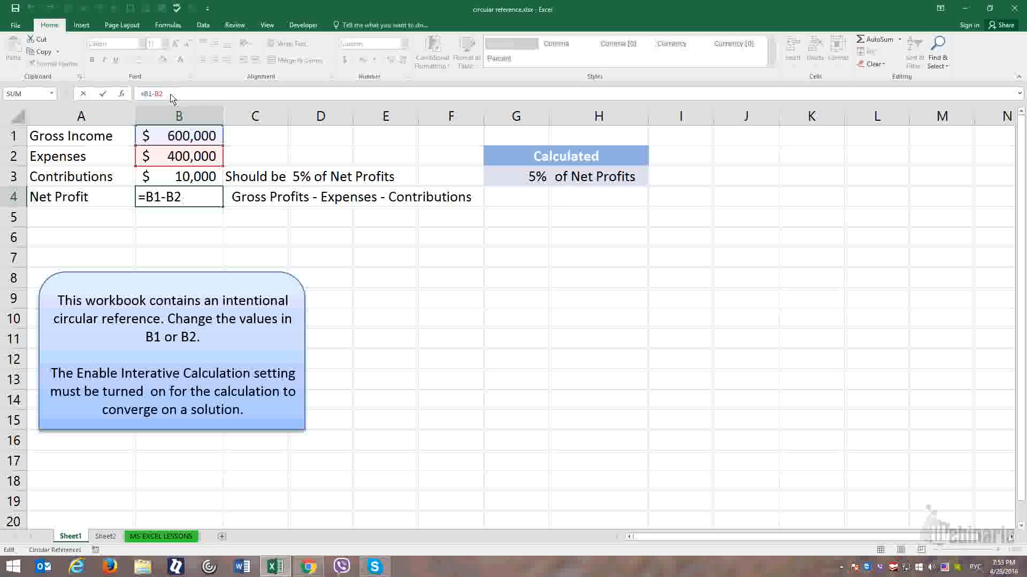
type("-")
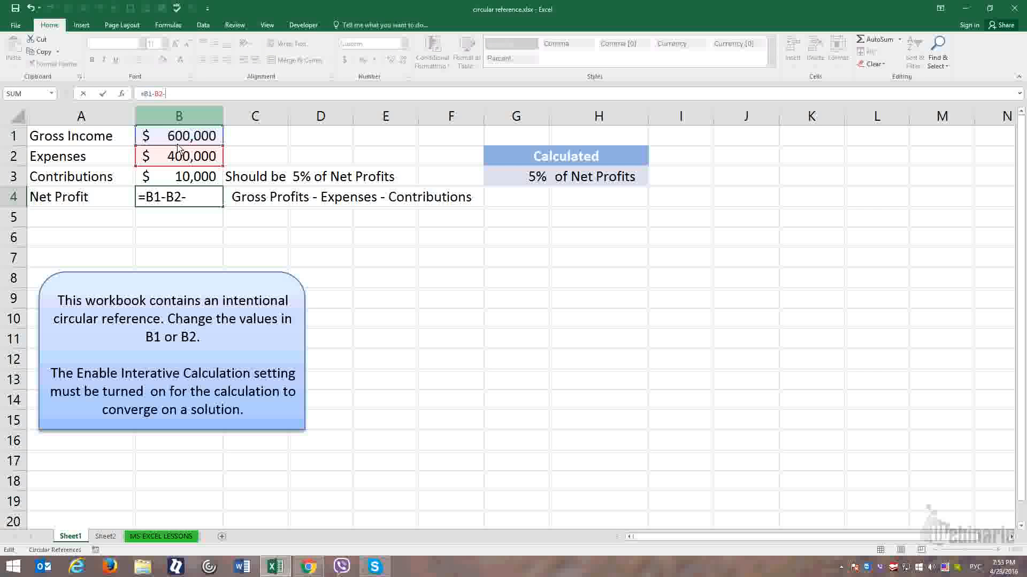
left_click(181, 177)
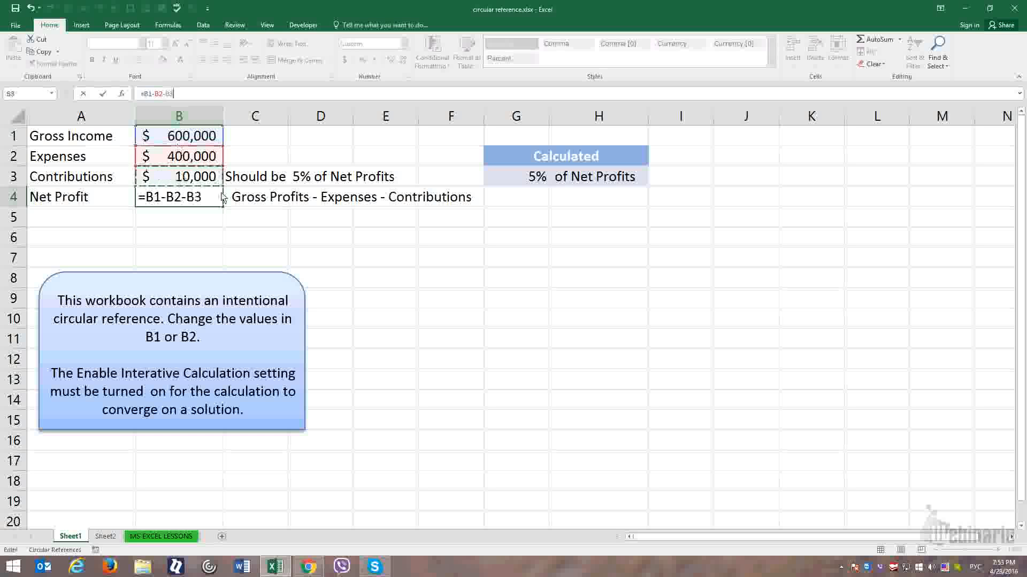
key("Return")
- Compare the formulas in B3 and B4 to see how Contributions and Net Profit refer to each other
left_click(216, 195)
left_click(208, 178)
left_click(204, 198)
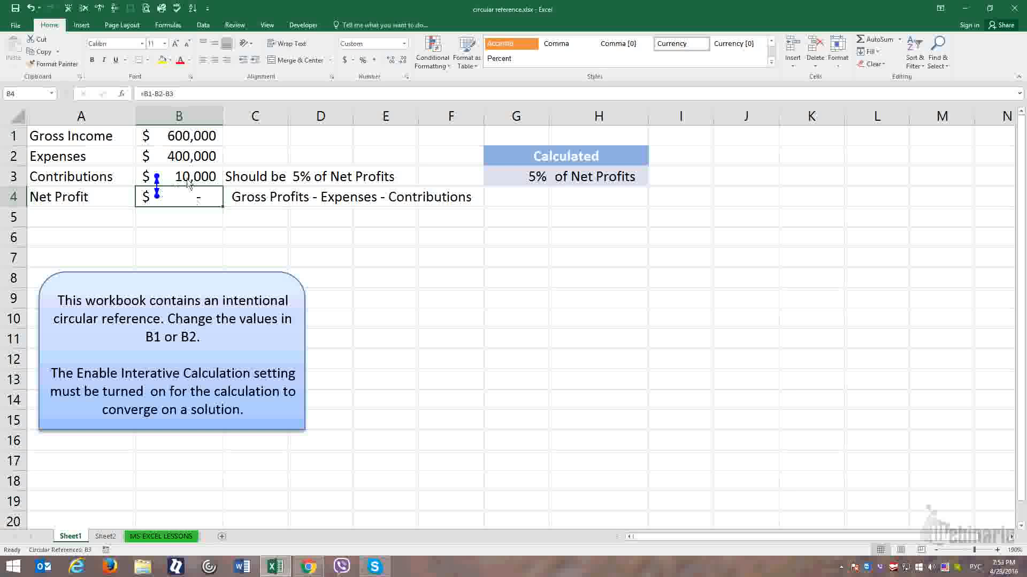
key("Up")
key("Down")
key("Up")
key("Down")
key("Up")
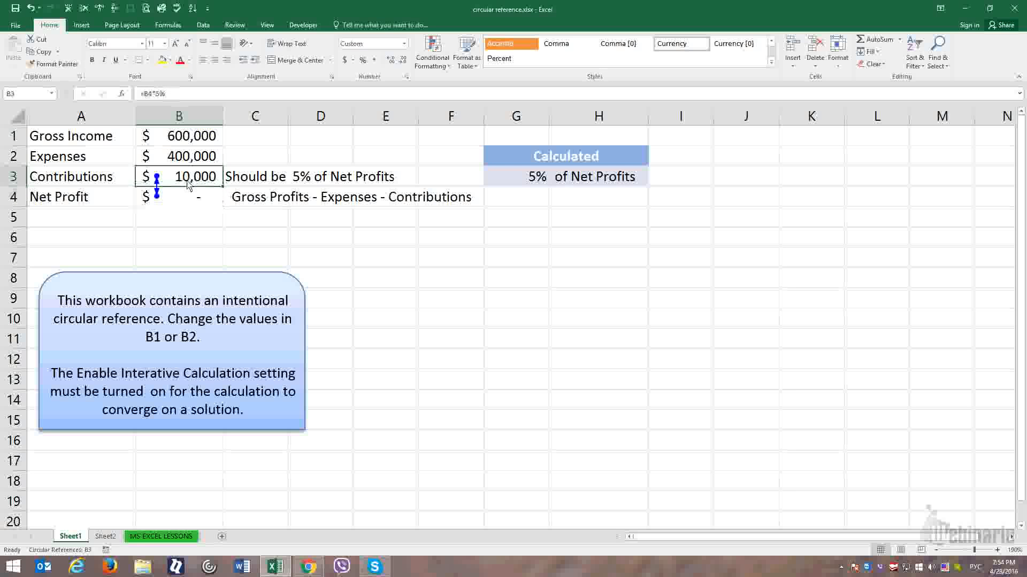
key("Down")
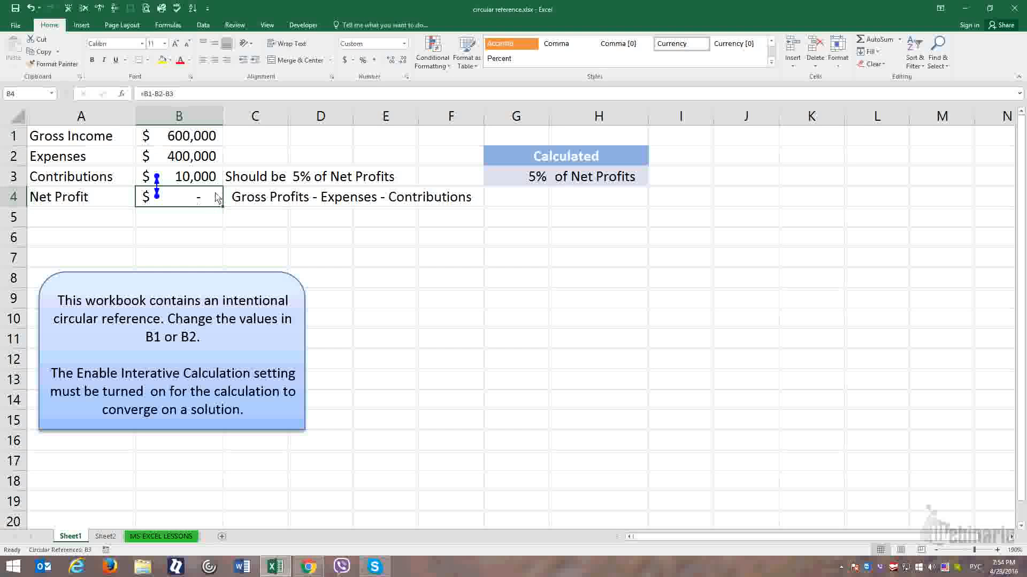
- Enable iterative calculation in the formula options, keeping 100 maximum iterations and 0.001 maximum change, and select an empty cell
left_click(203, 182)
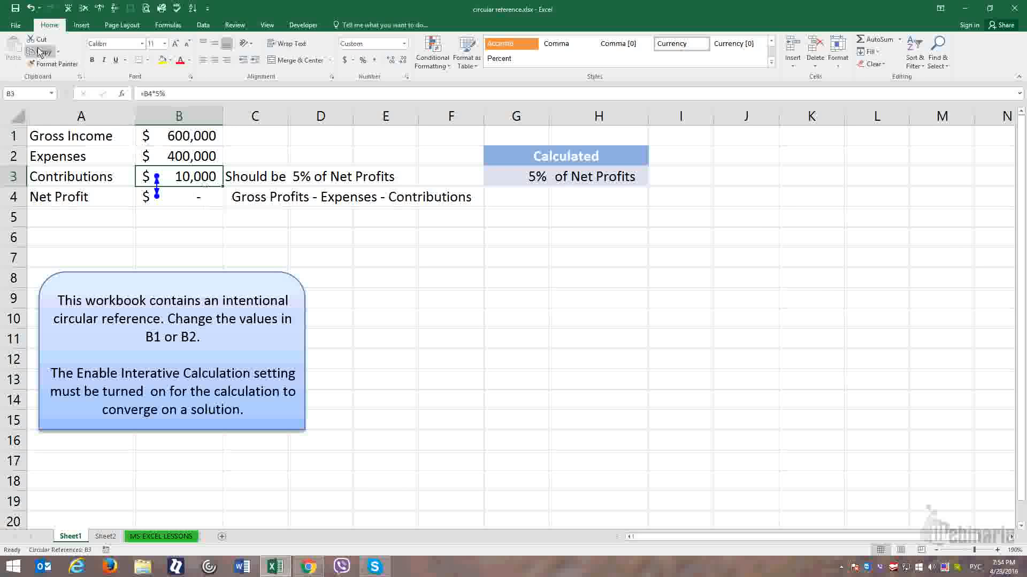
left_click(16, 25)
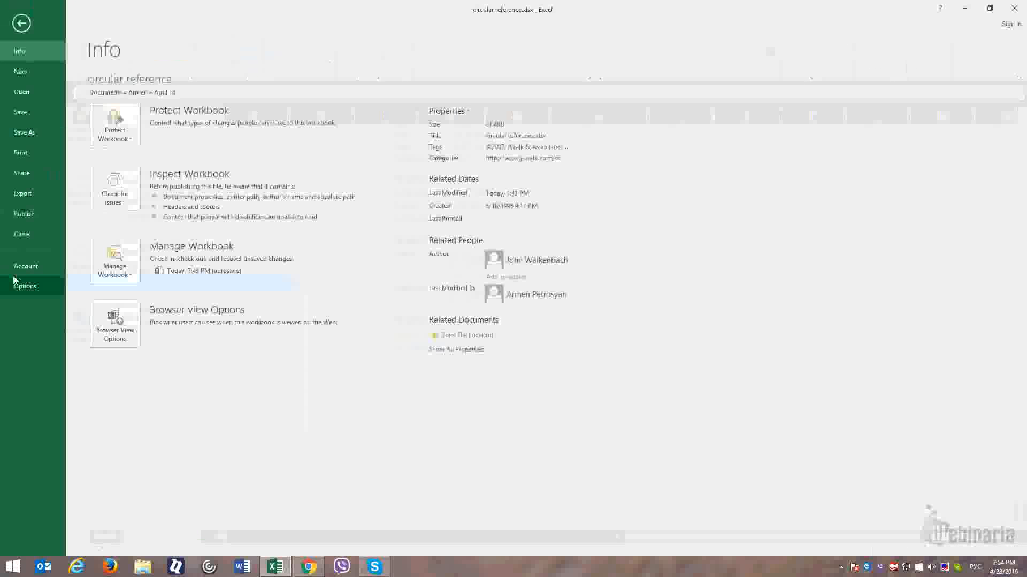
left_click(24, 286)
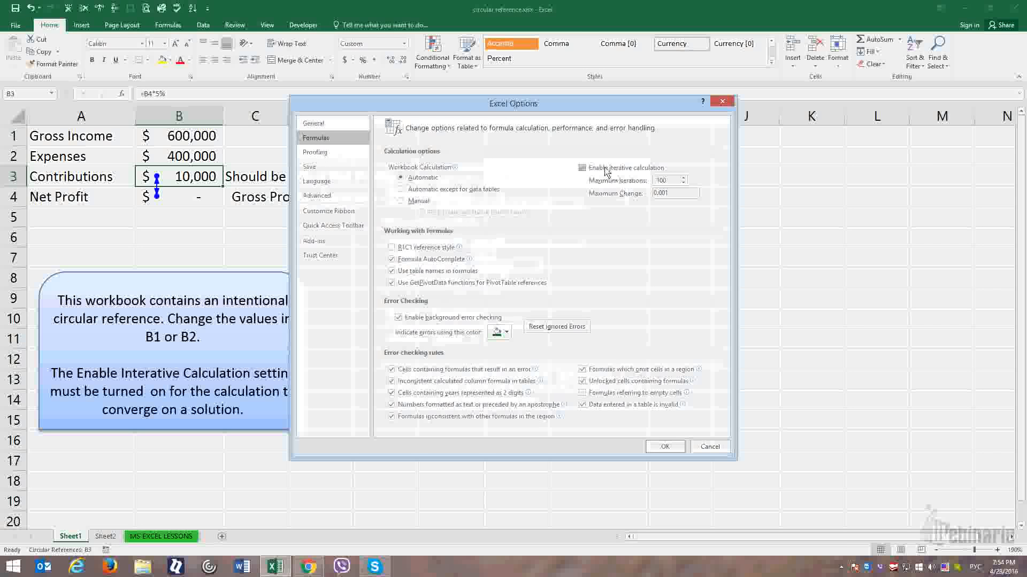
left_click(582, 167)
left_click(663, 446)
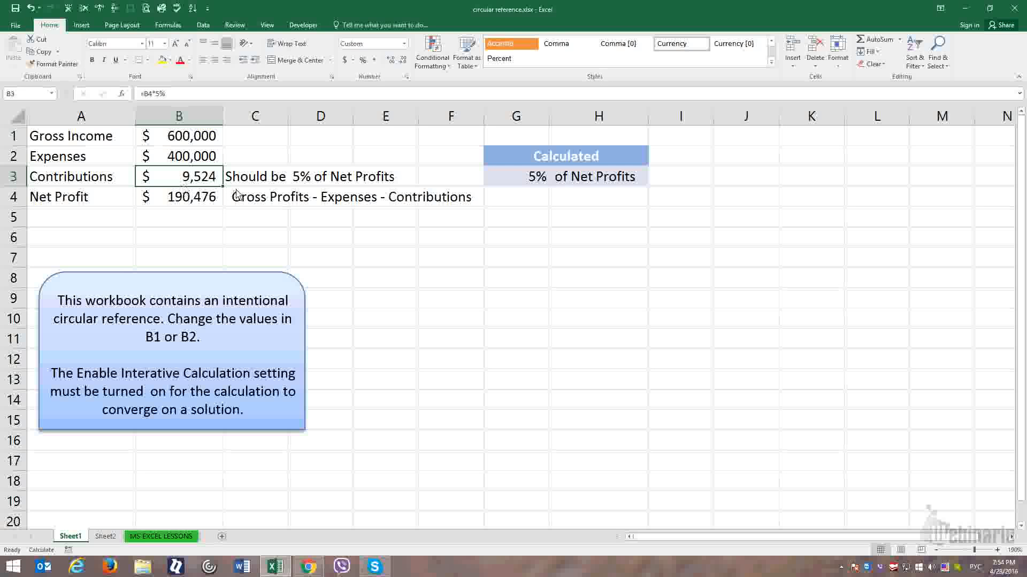
left_click(466, 281)
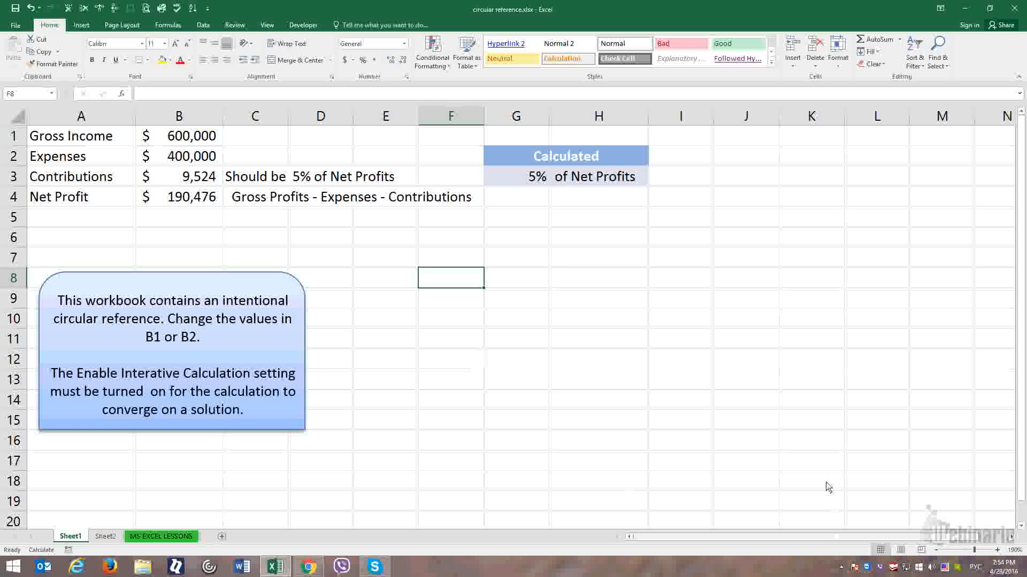
left_click(841, 566)
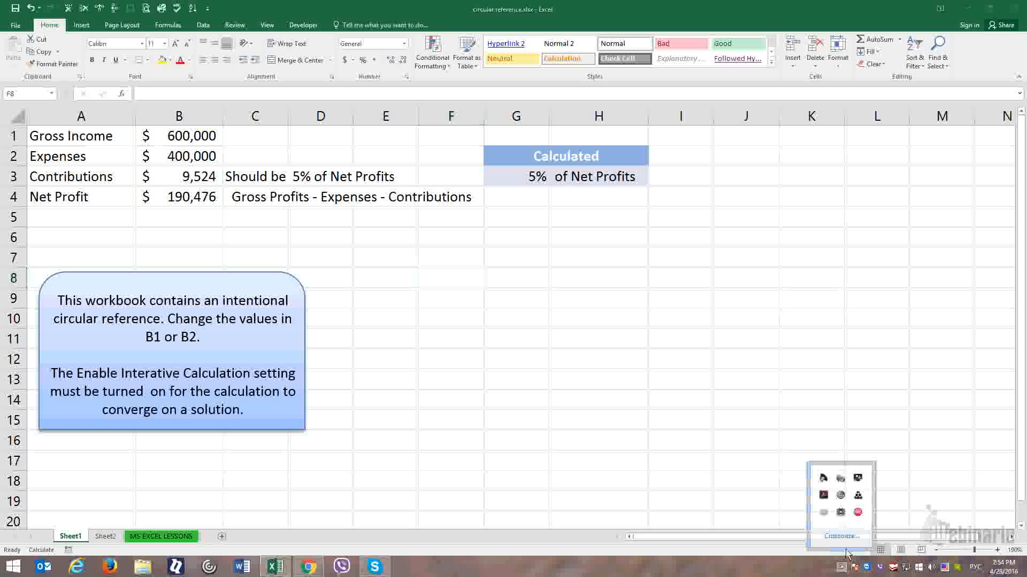
left_click(857, 513)
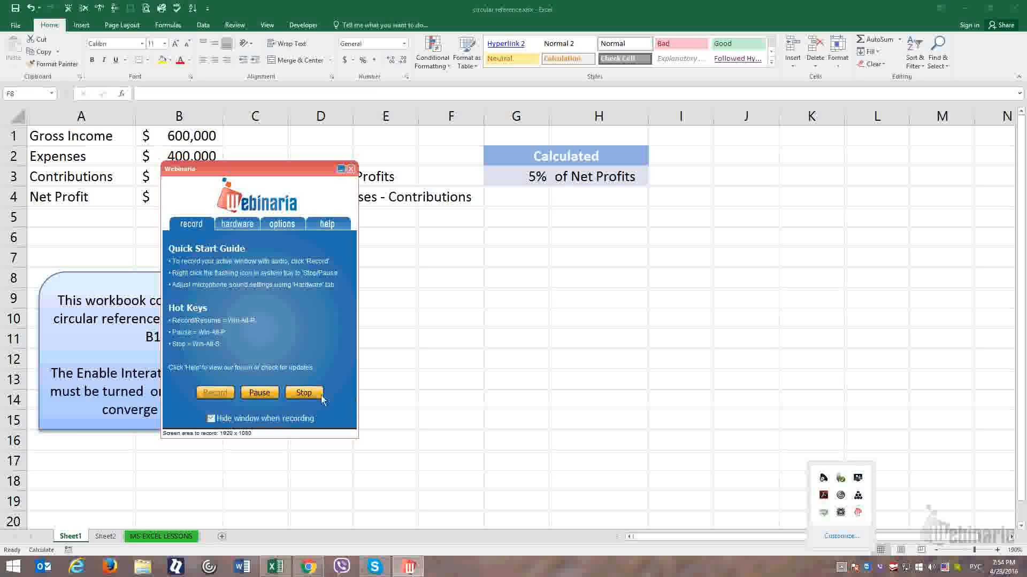